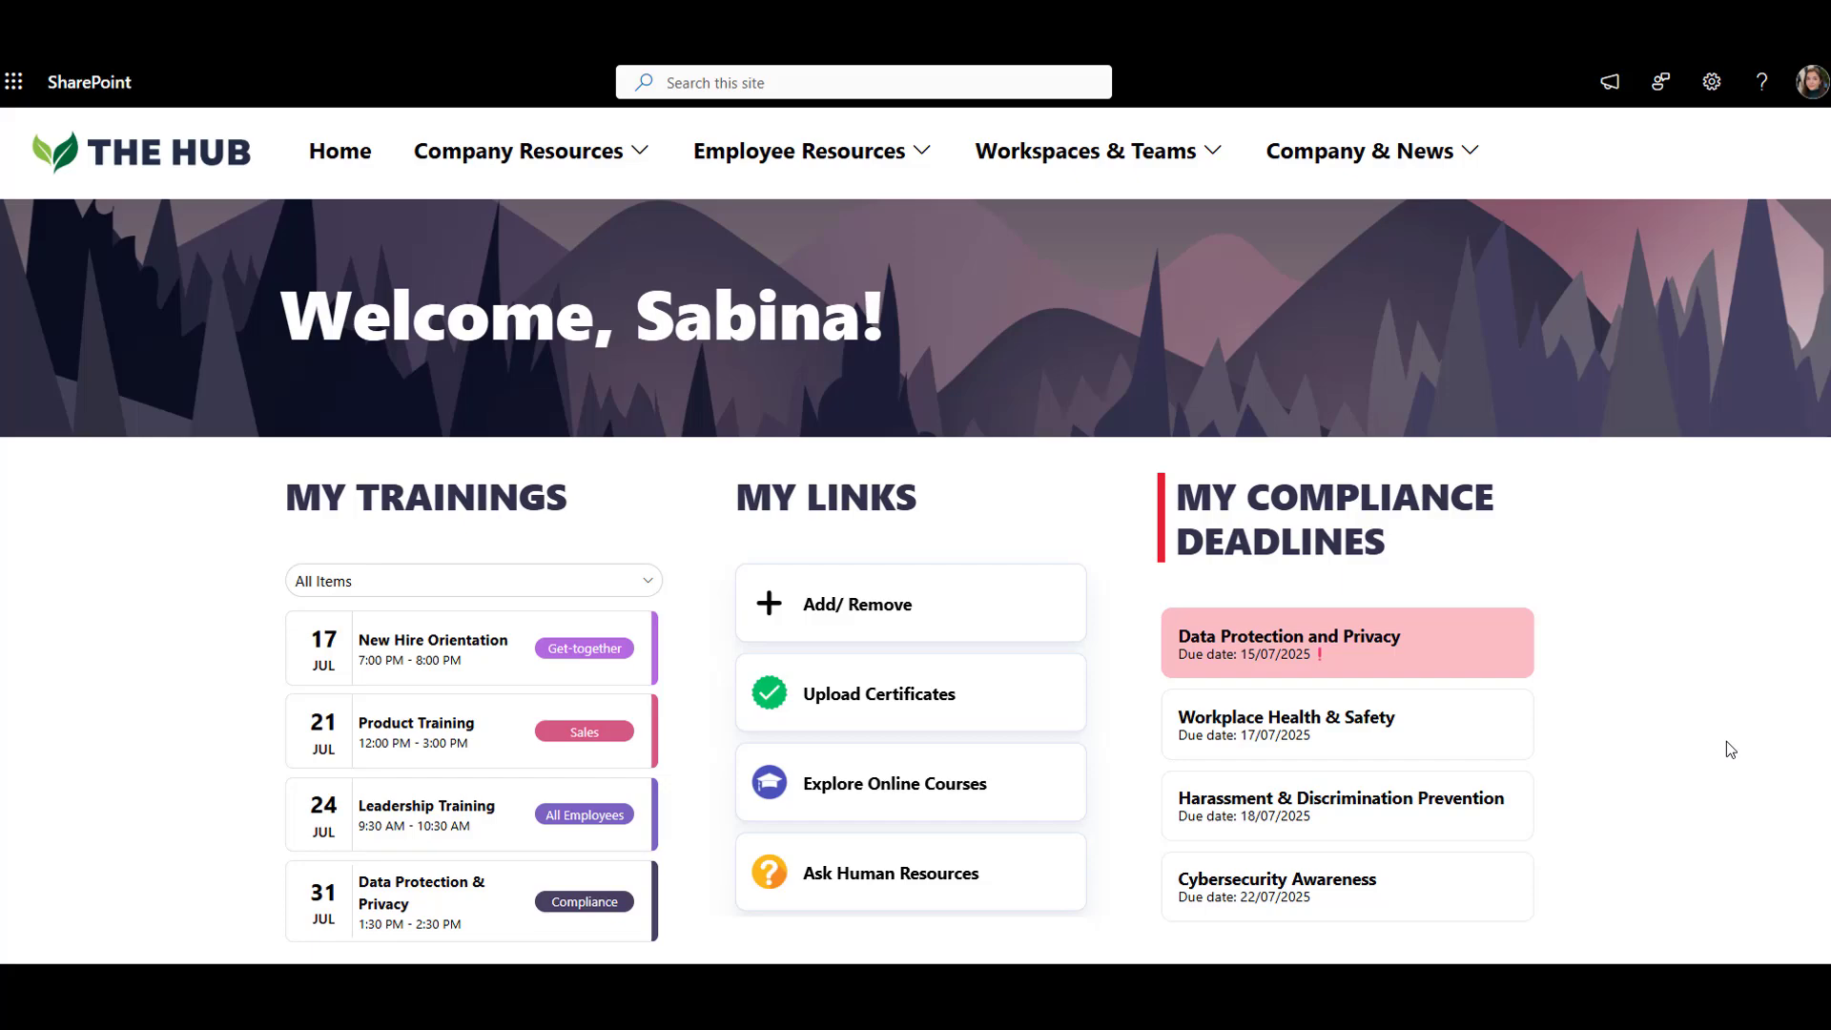
Add a one-column section with the mountain background image.
scroll(1726, 741, down, 4)
scroll(1726, 740, down, 3)
scroll(1726, 742, down, 3)
scroll(1727, 743, down, 2)
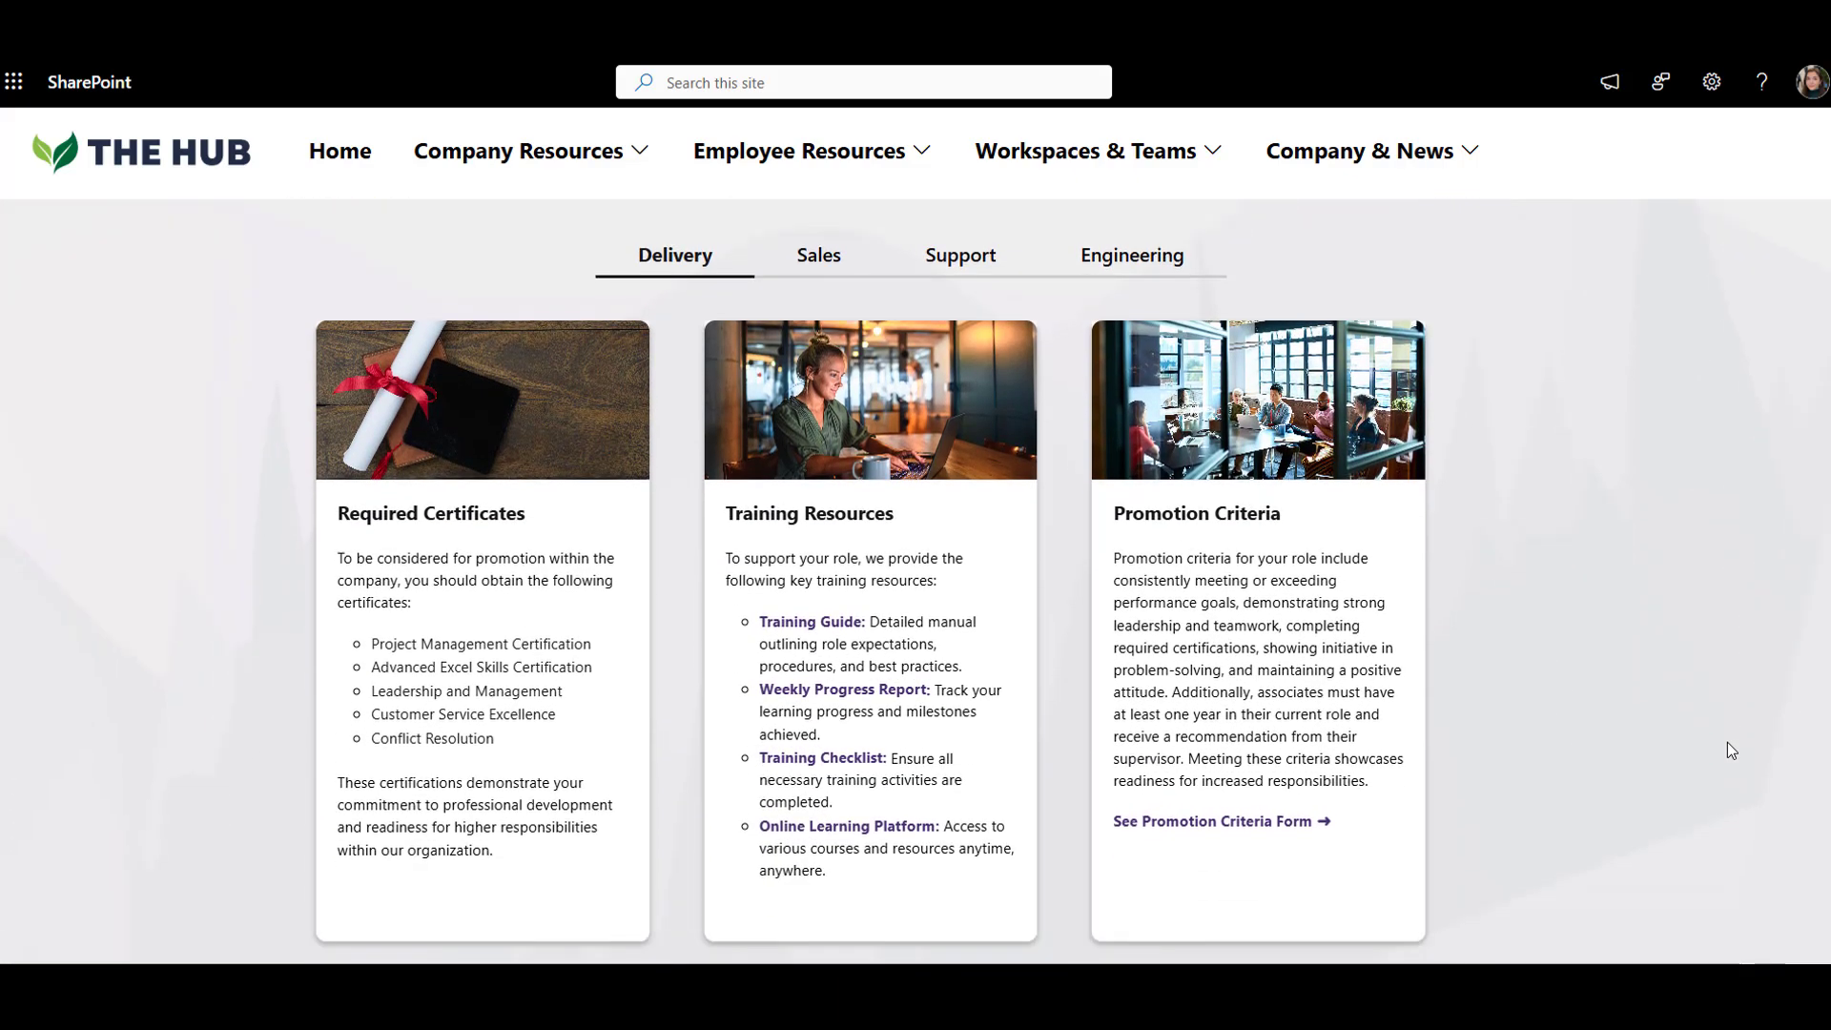
scroll(1727, 742, down, 4)
scroll(1727, 742, down, 3)
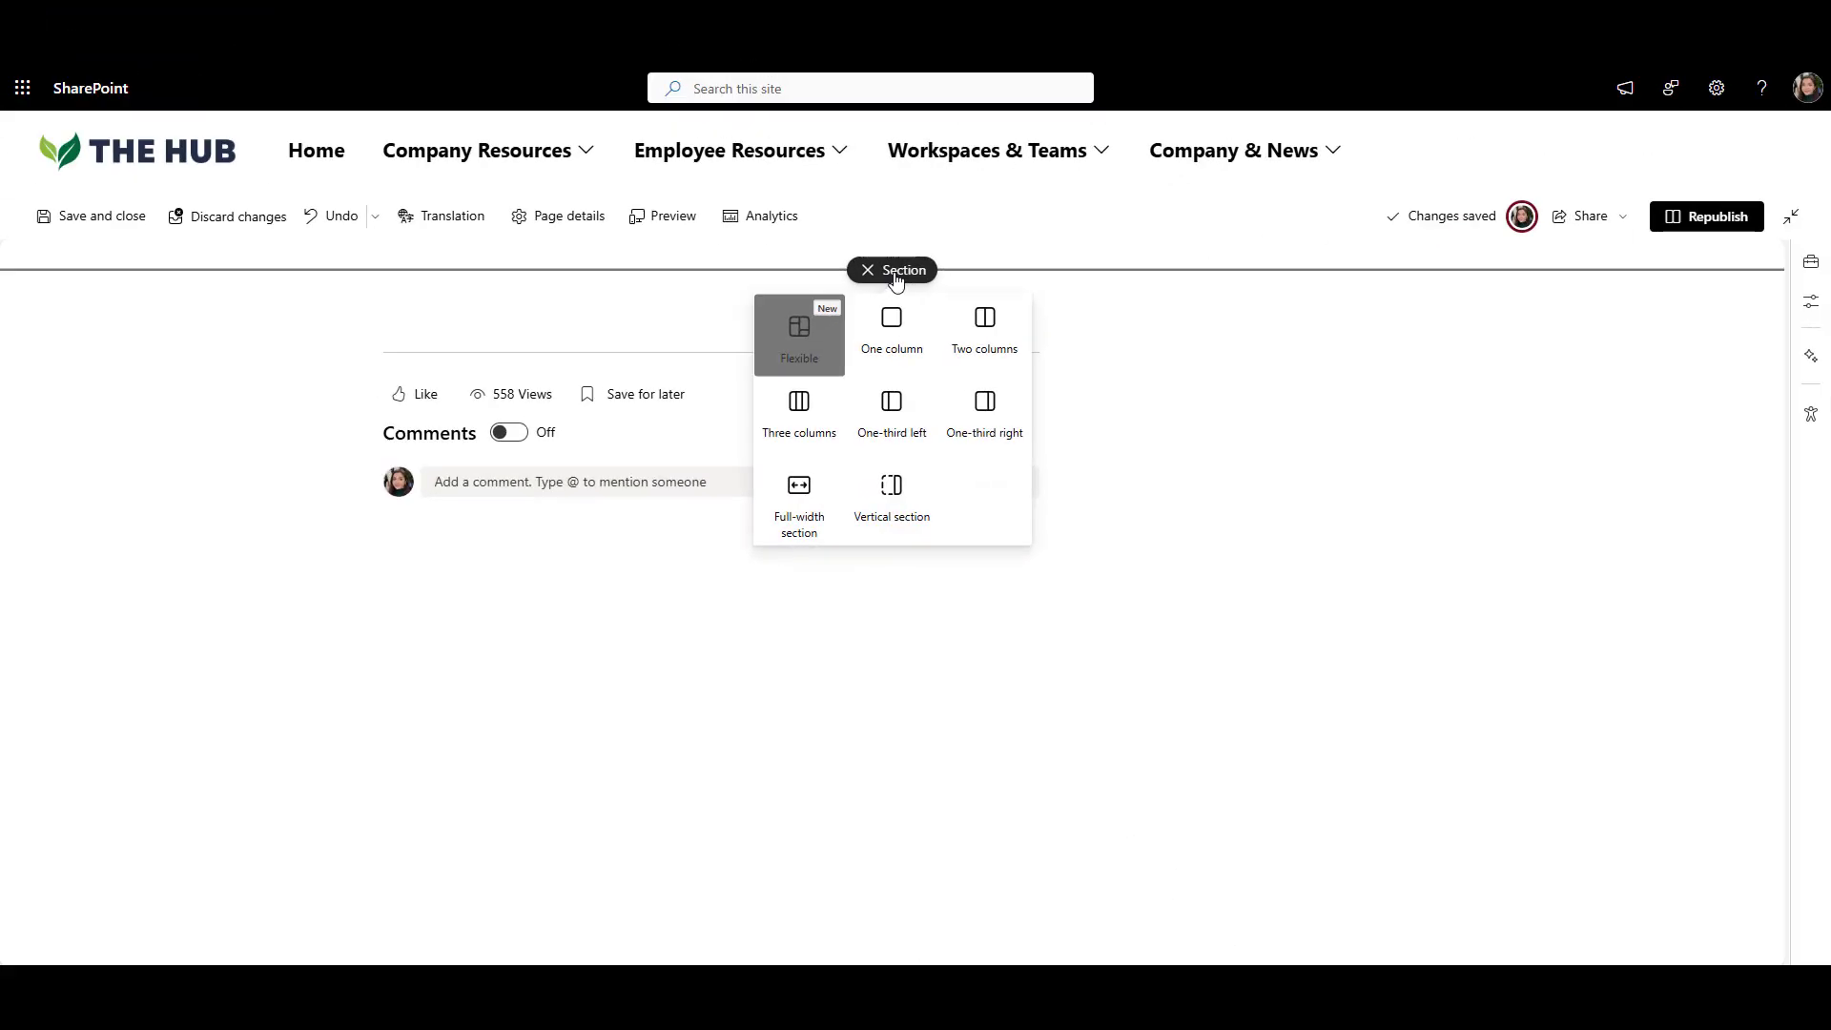
click(891, 343)
click(60, 295)
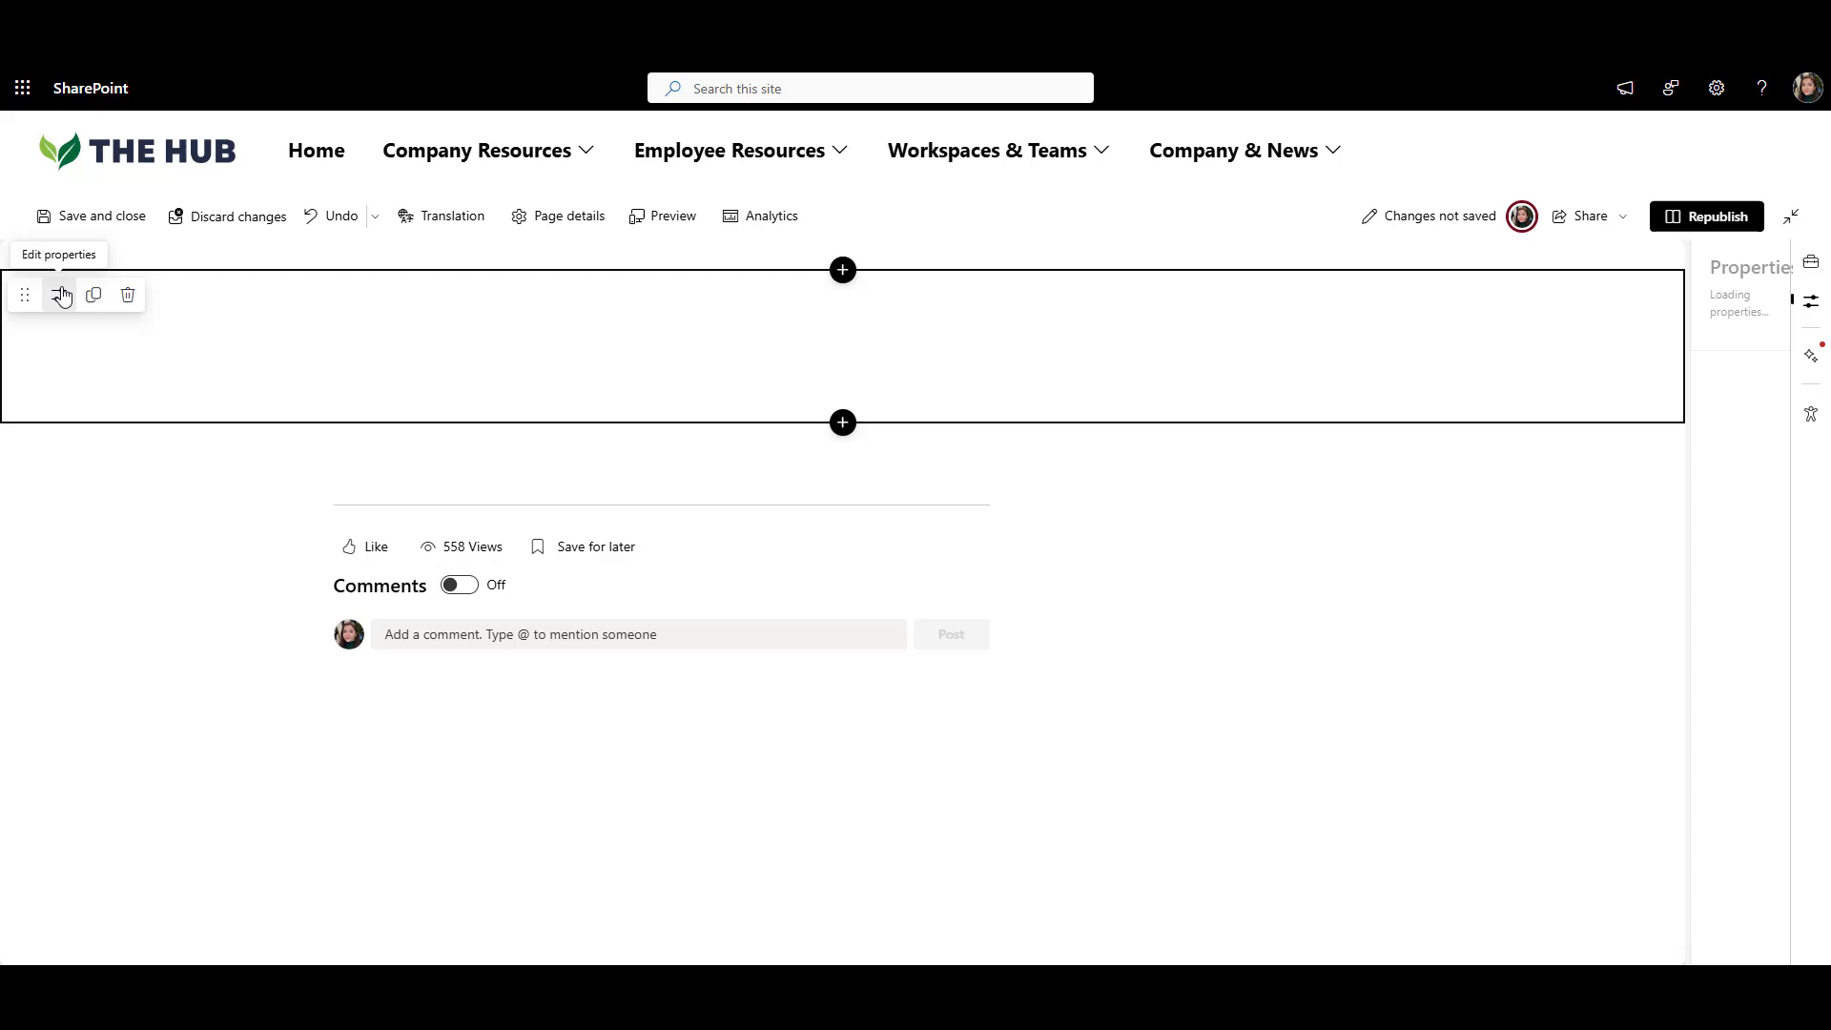
click(1575, 317)
click(1586, 750)
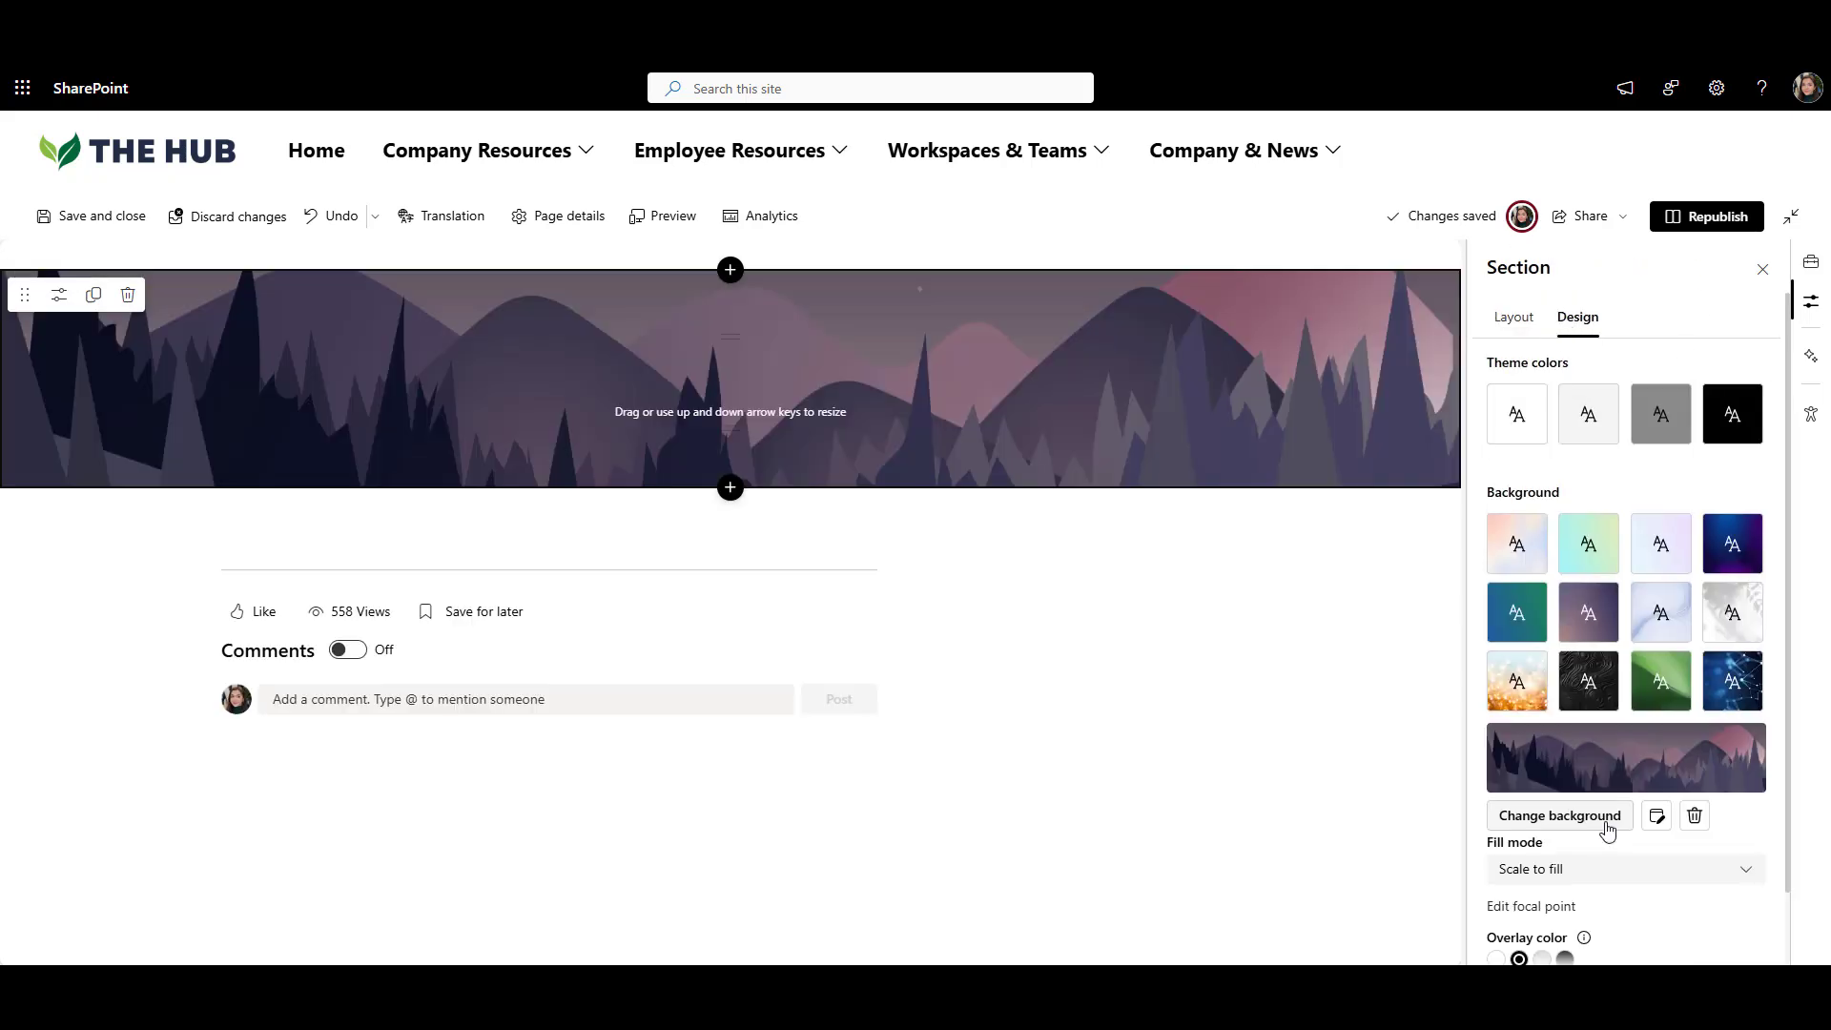
click(1762, 269)
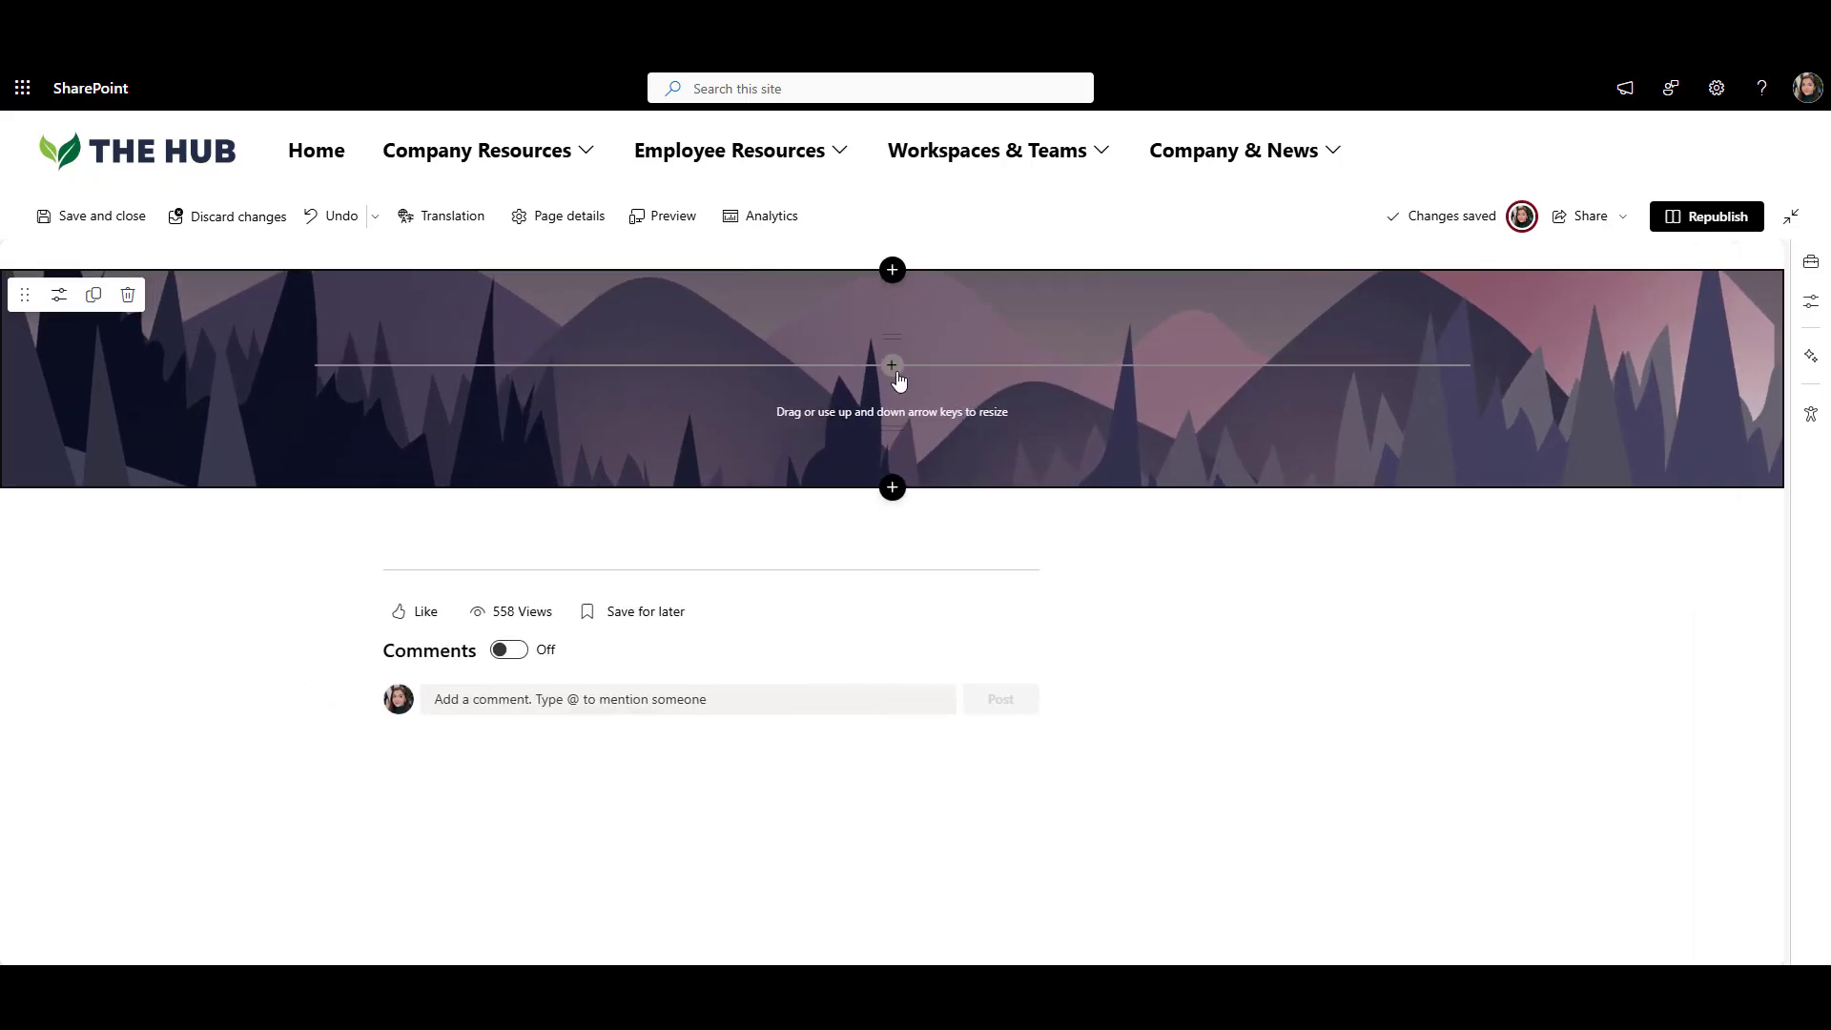
Insert a Heading web part into the banner for the Welcome, {Firstname}! title.
click(892, 365)
text(head)
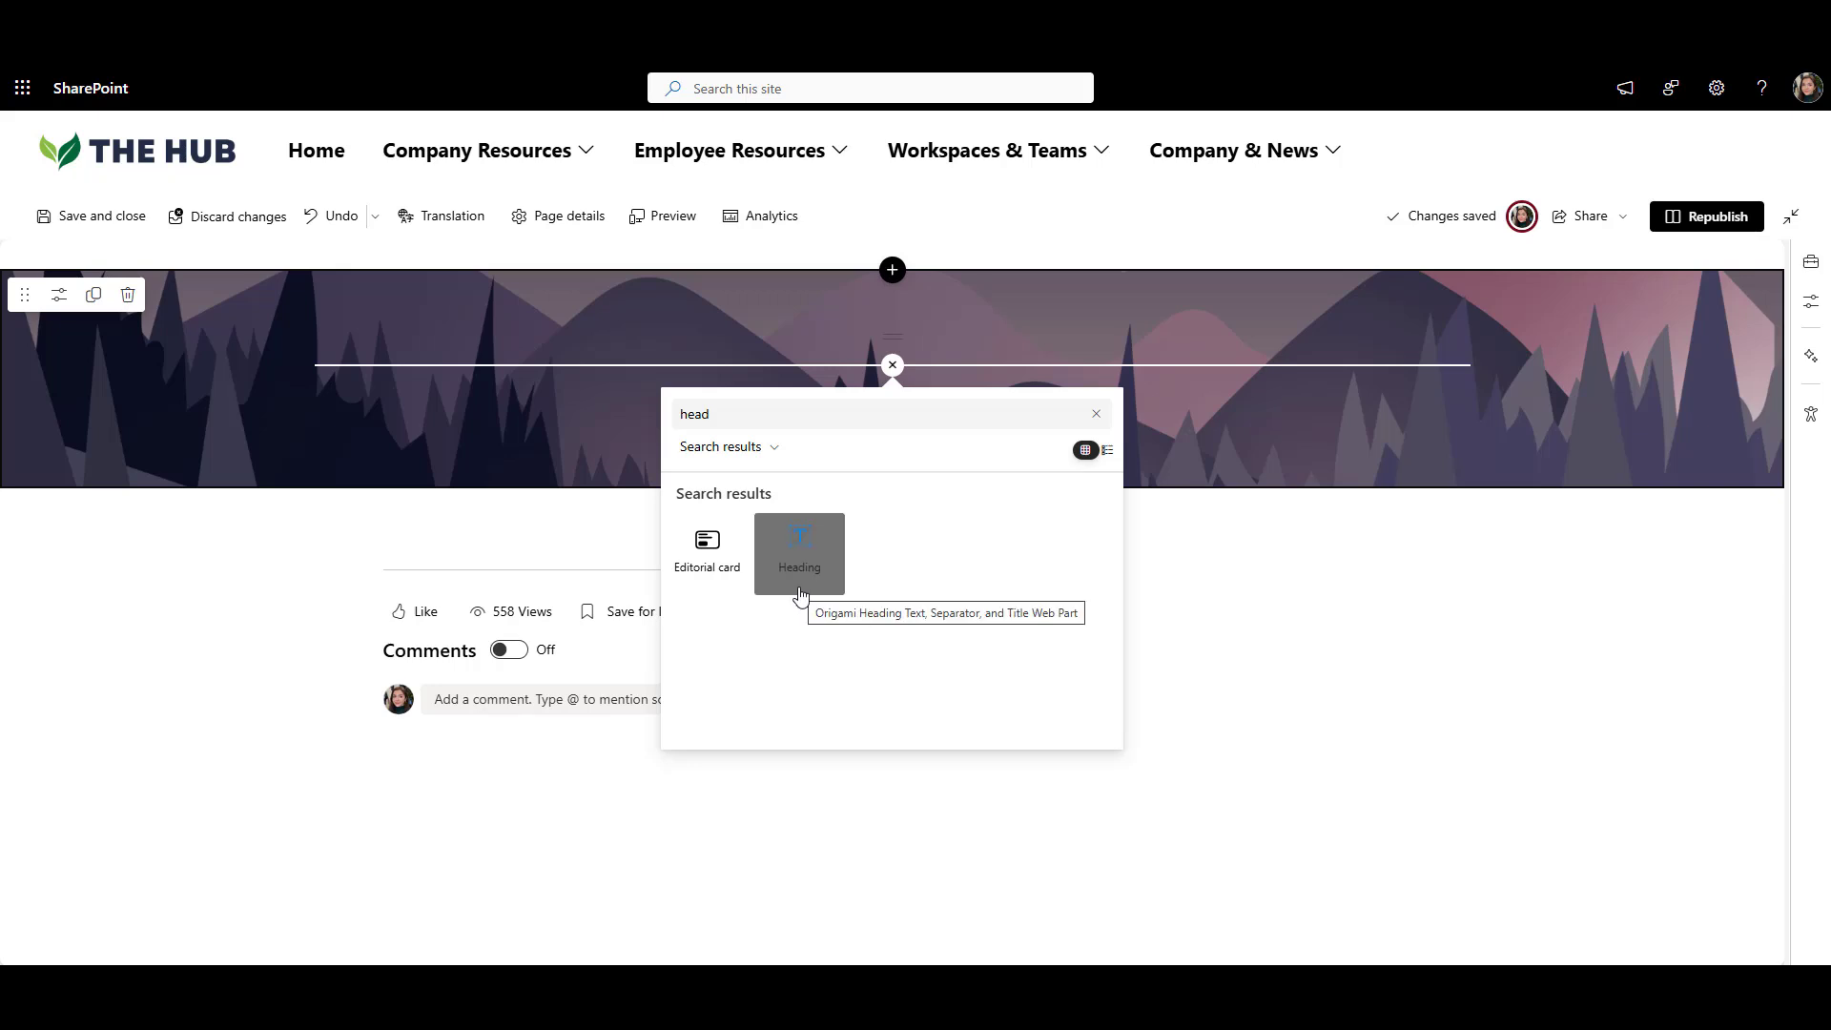
click(799, 562)
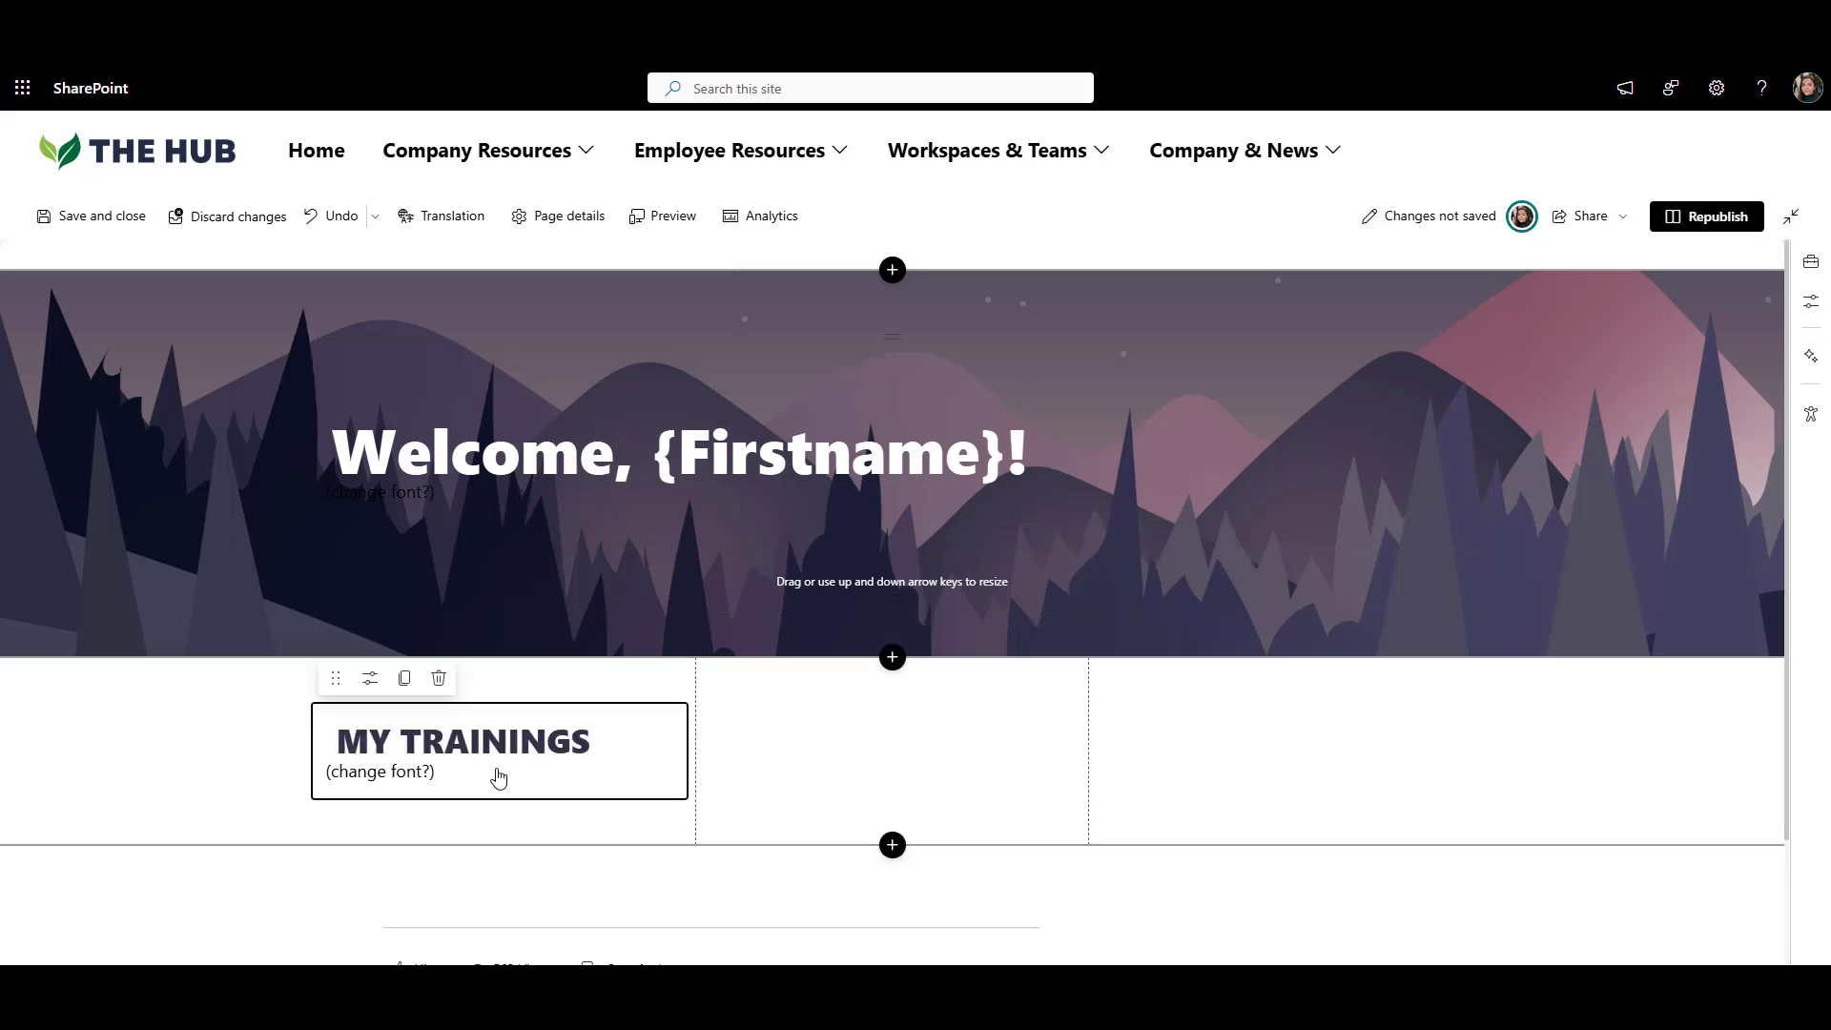
Insert the trainings Calendar web part under MY TRAININGS and test its category filter.
click(499, 813)
text(cale)
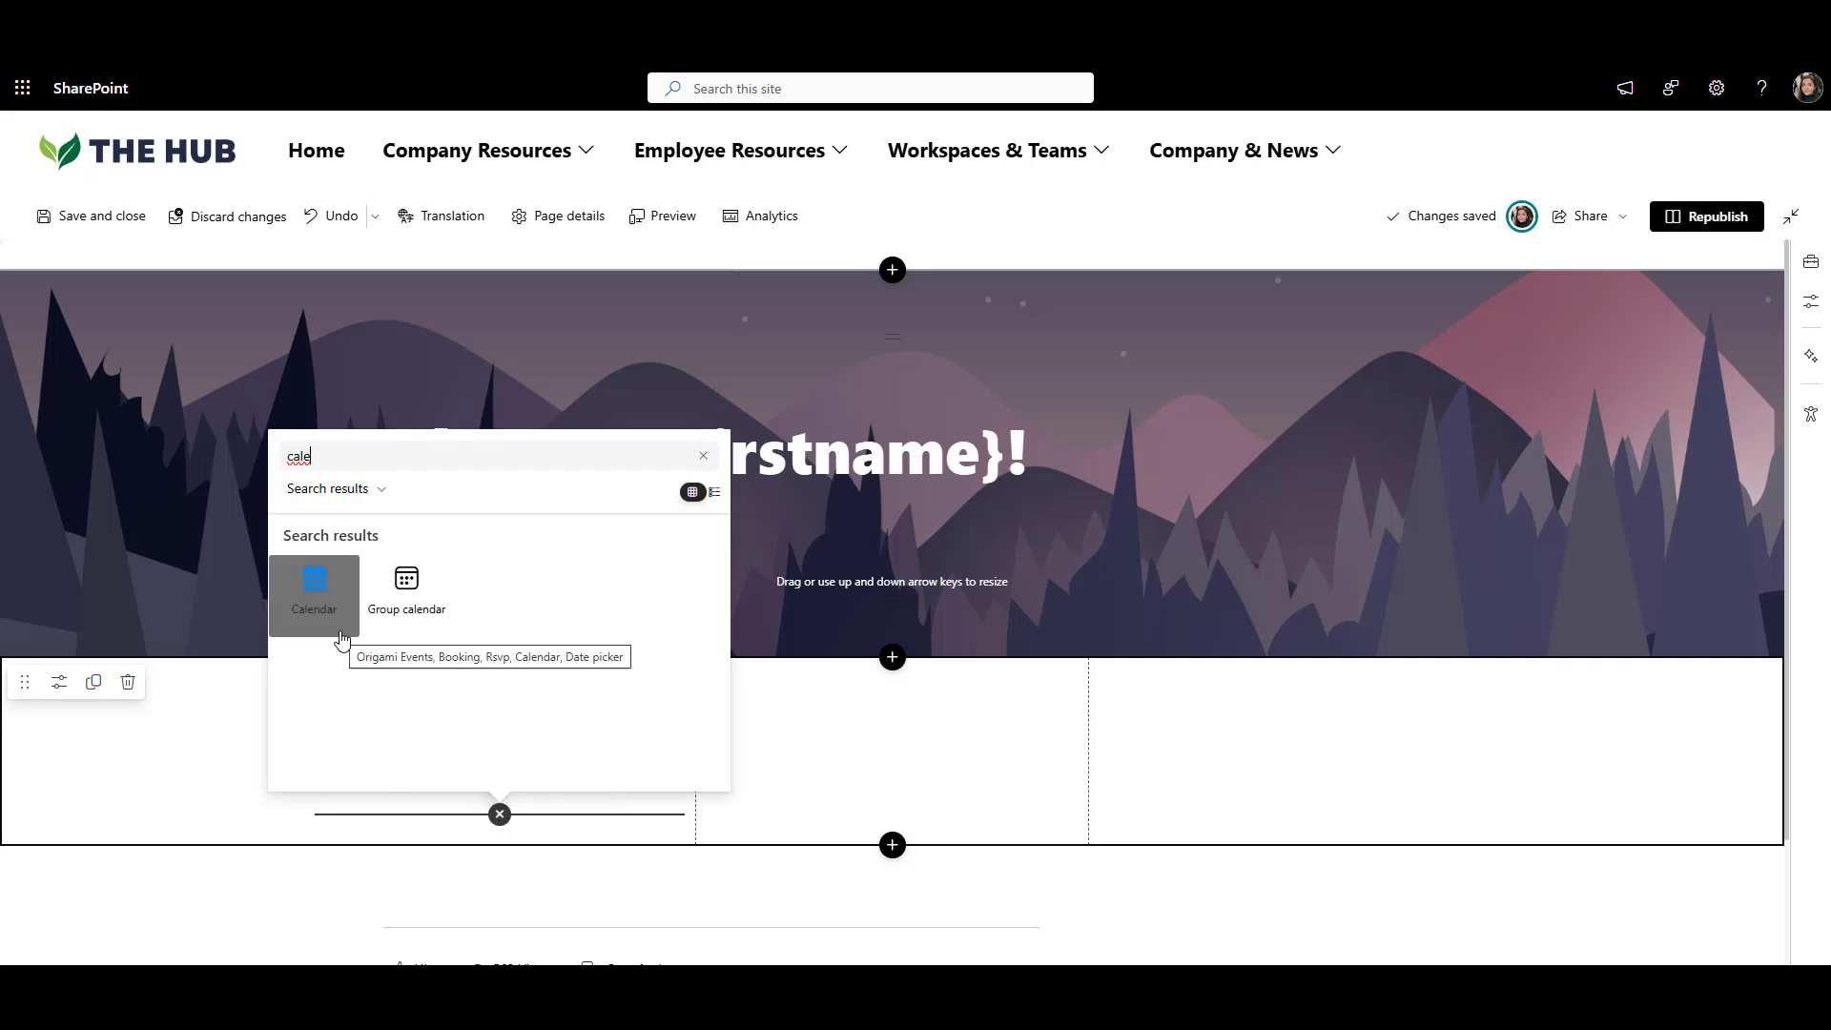
click(340, 634)
scroll(221, 896, down, 4)
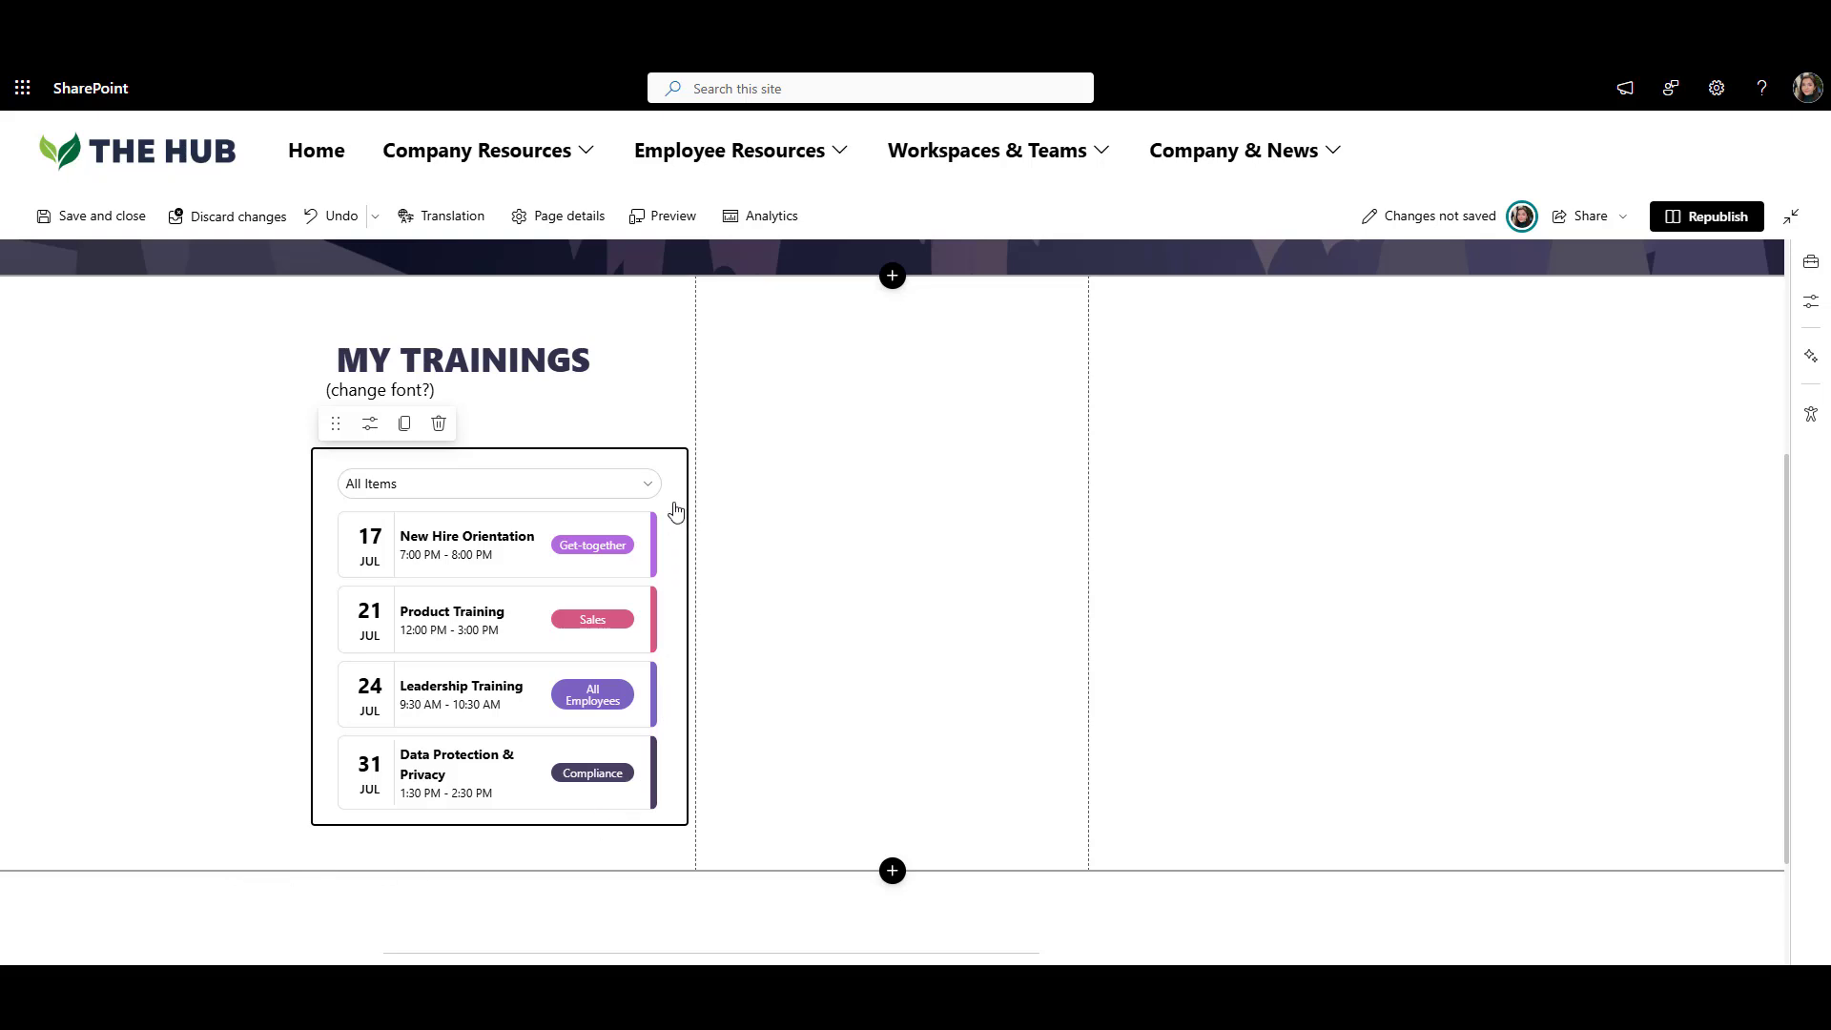
click(649, 484)
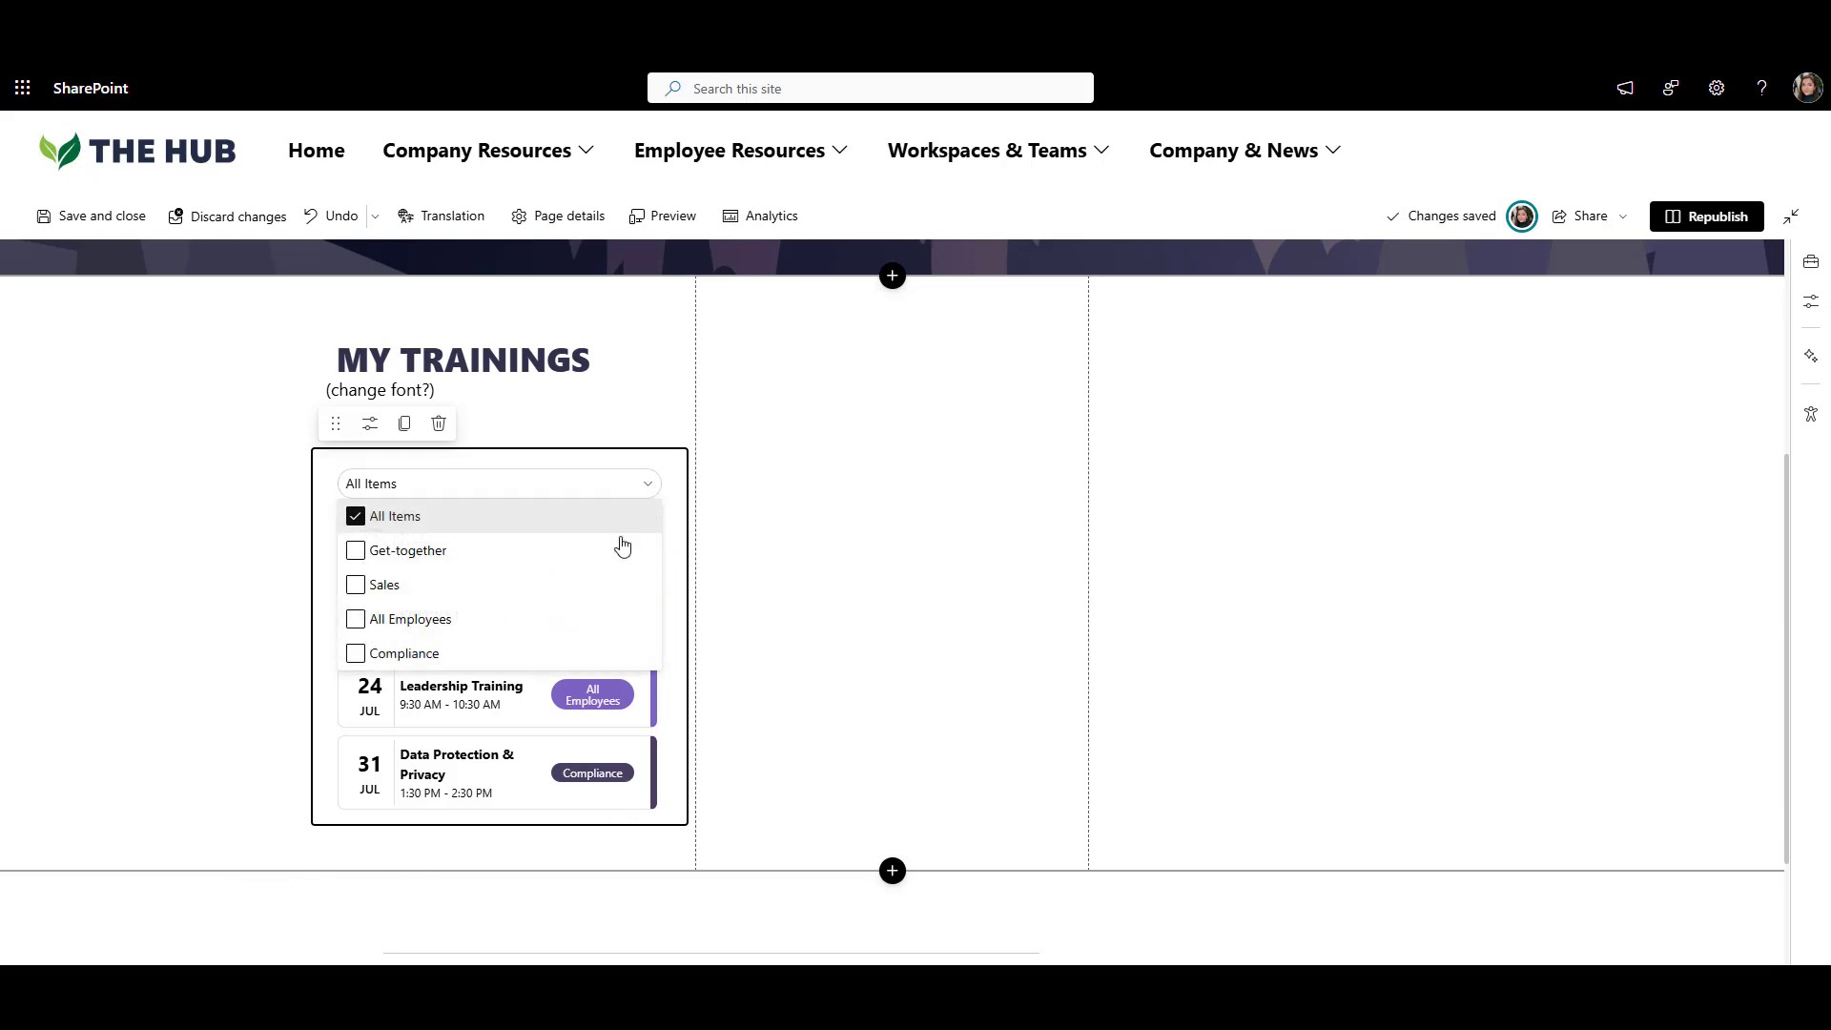
click(653, 489)
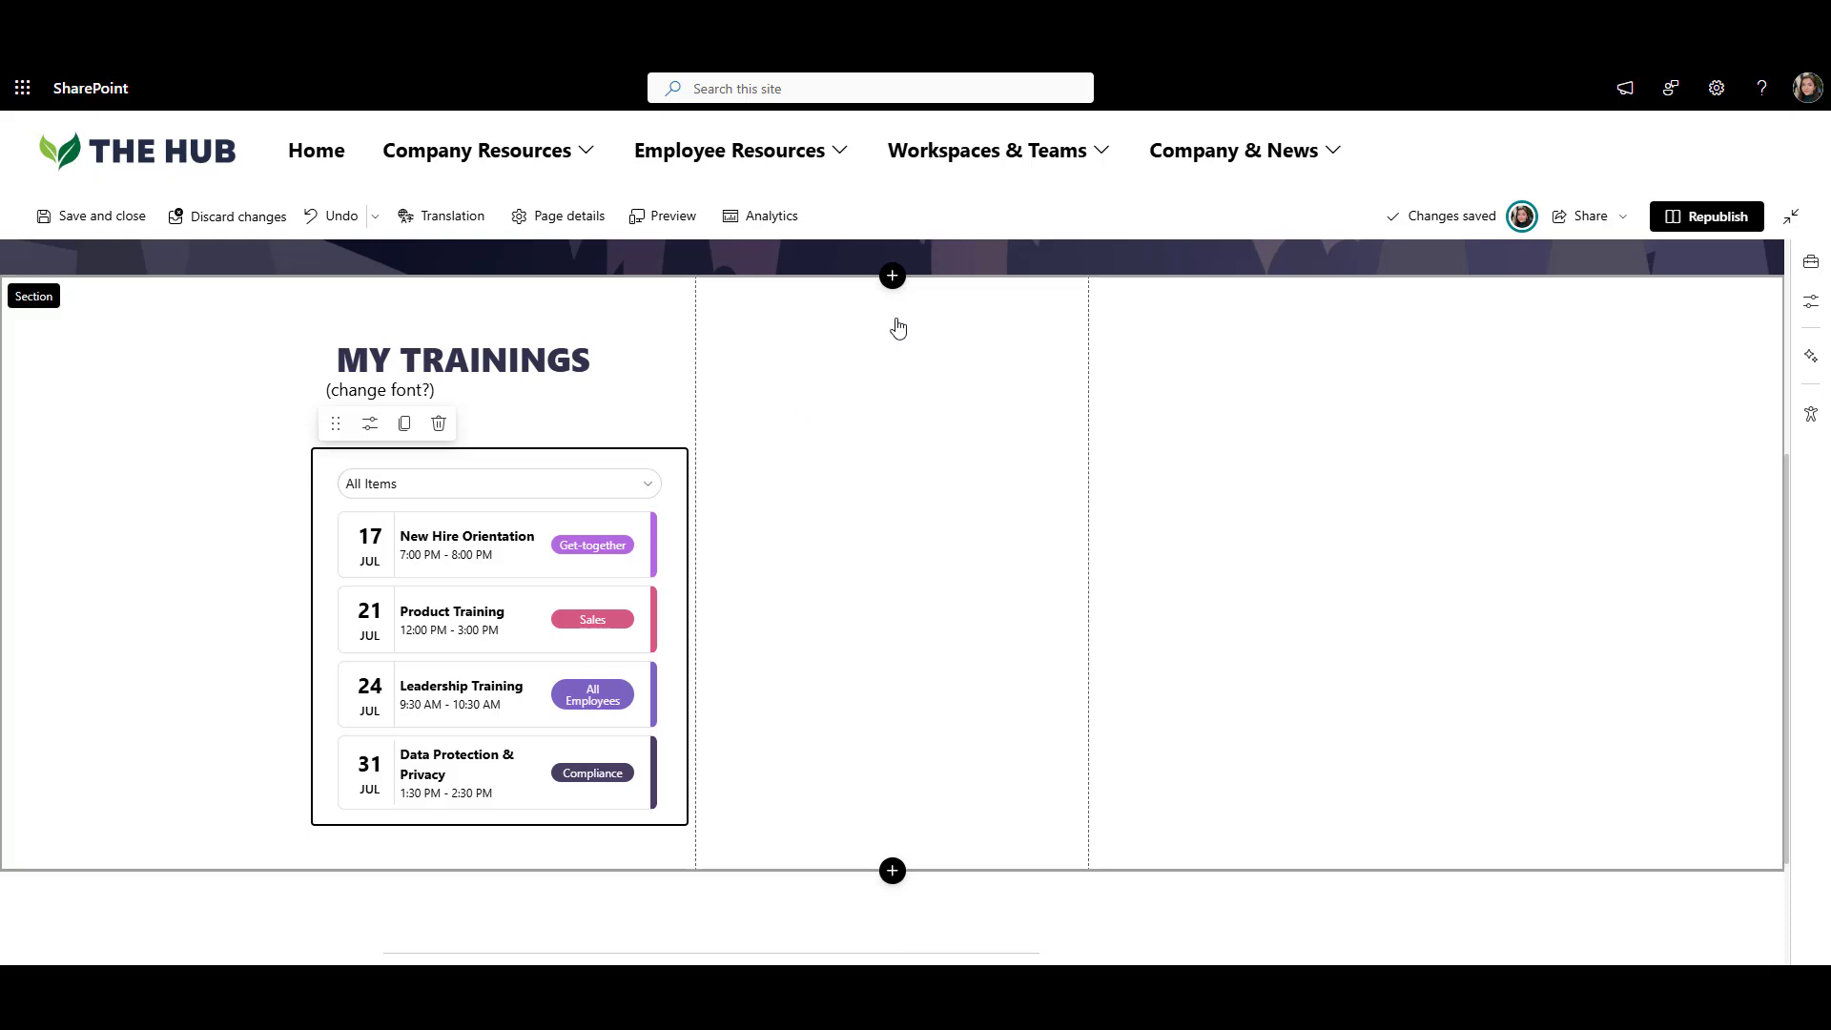
Add Quick Links Plus tiles under MY LINKS and check the Add/Remove links popup.
click(892, 432)
text(quick)
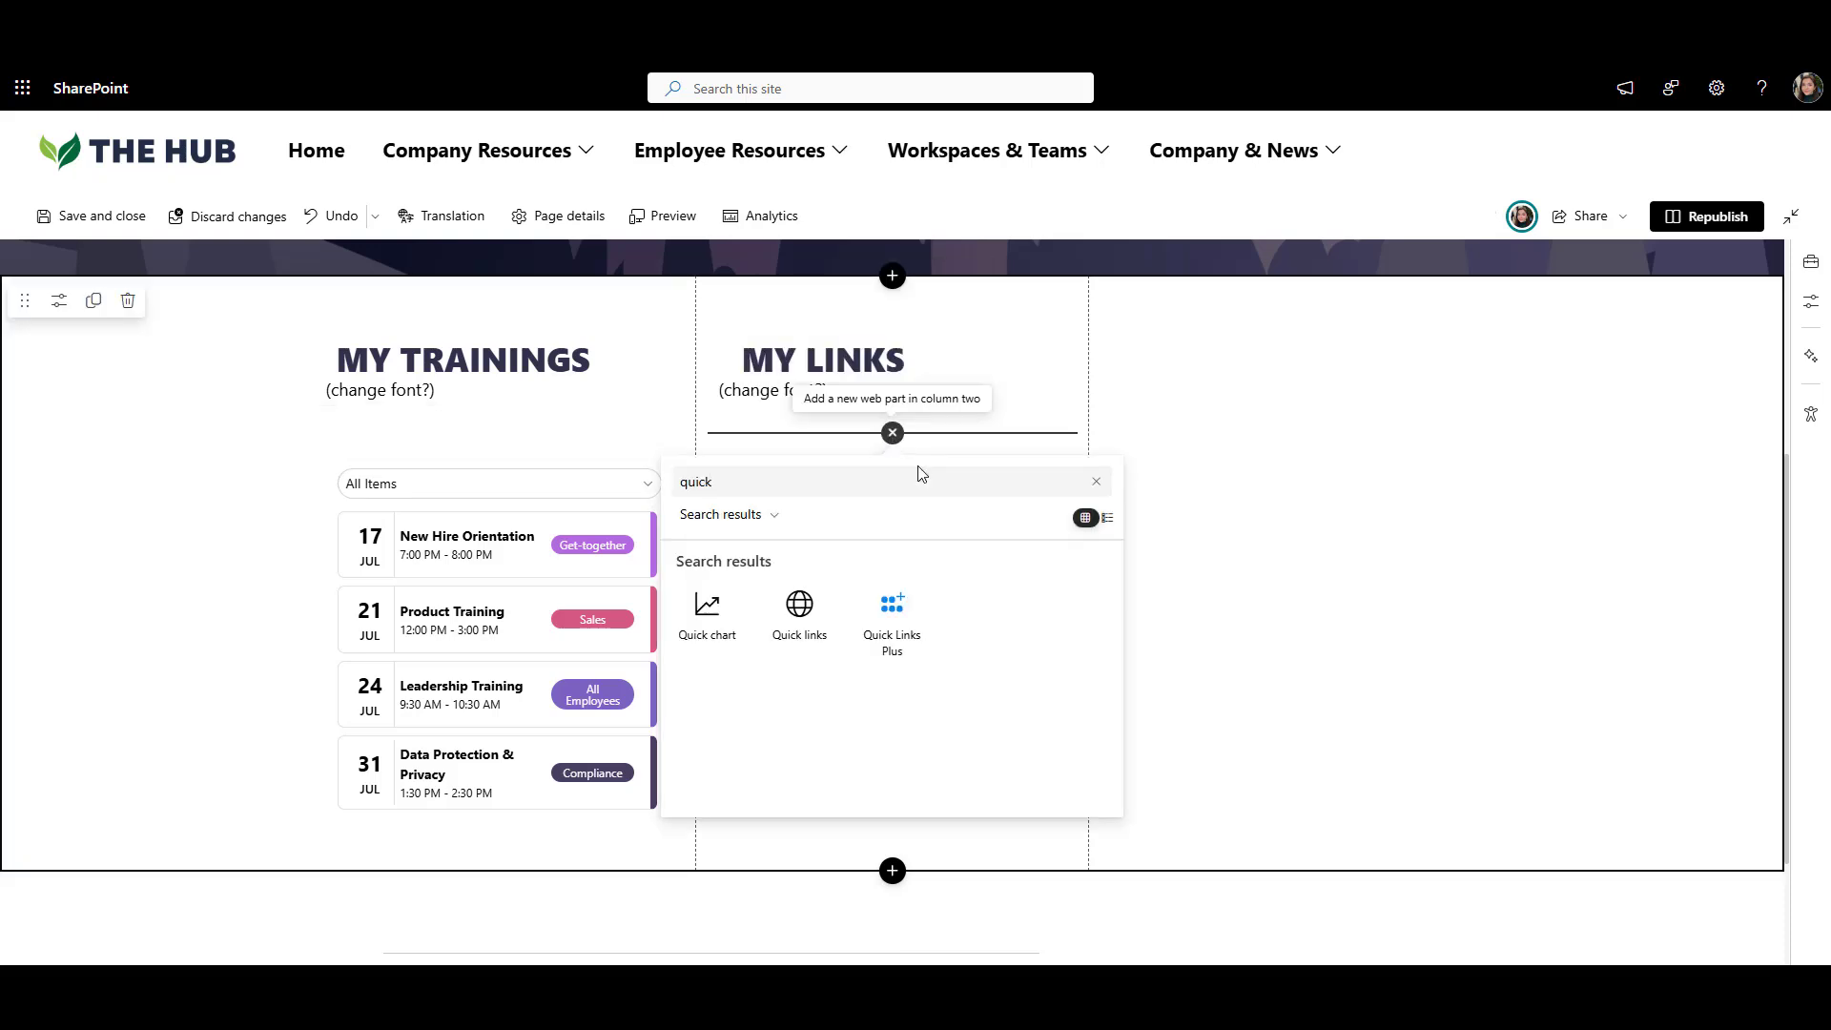
click(919, 654)
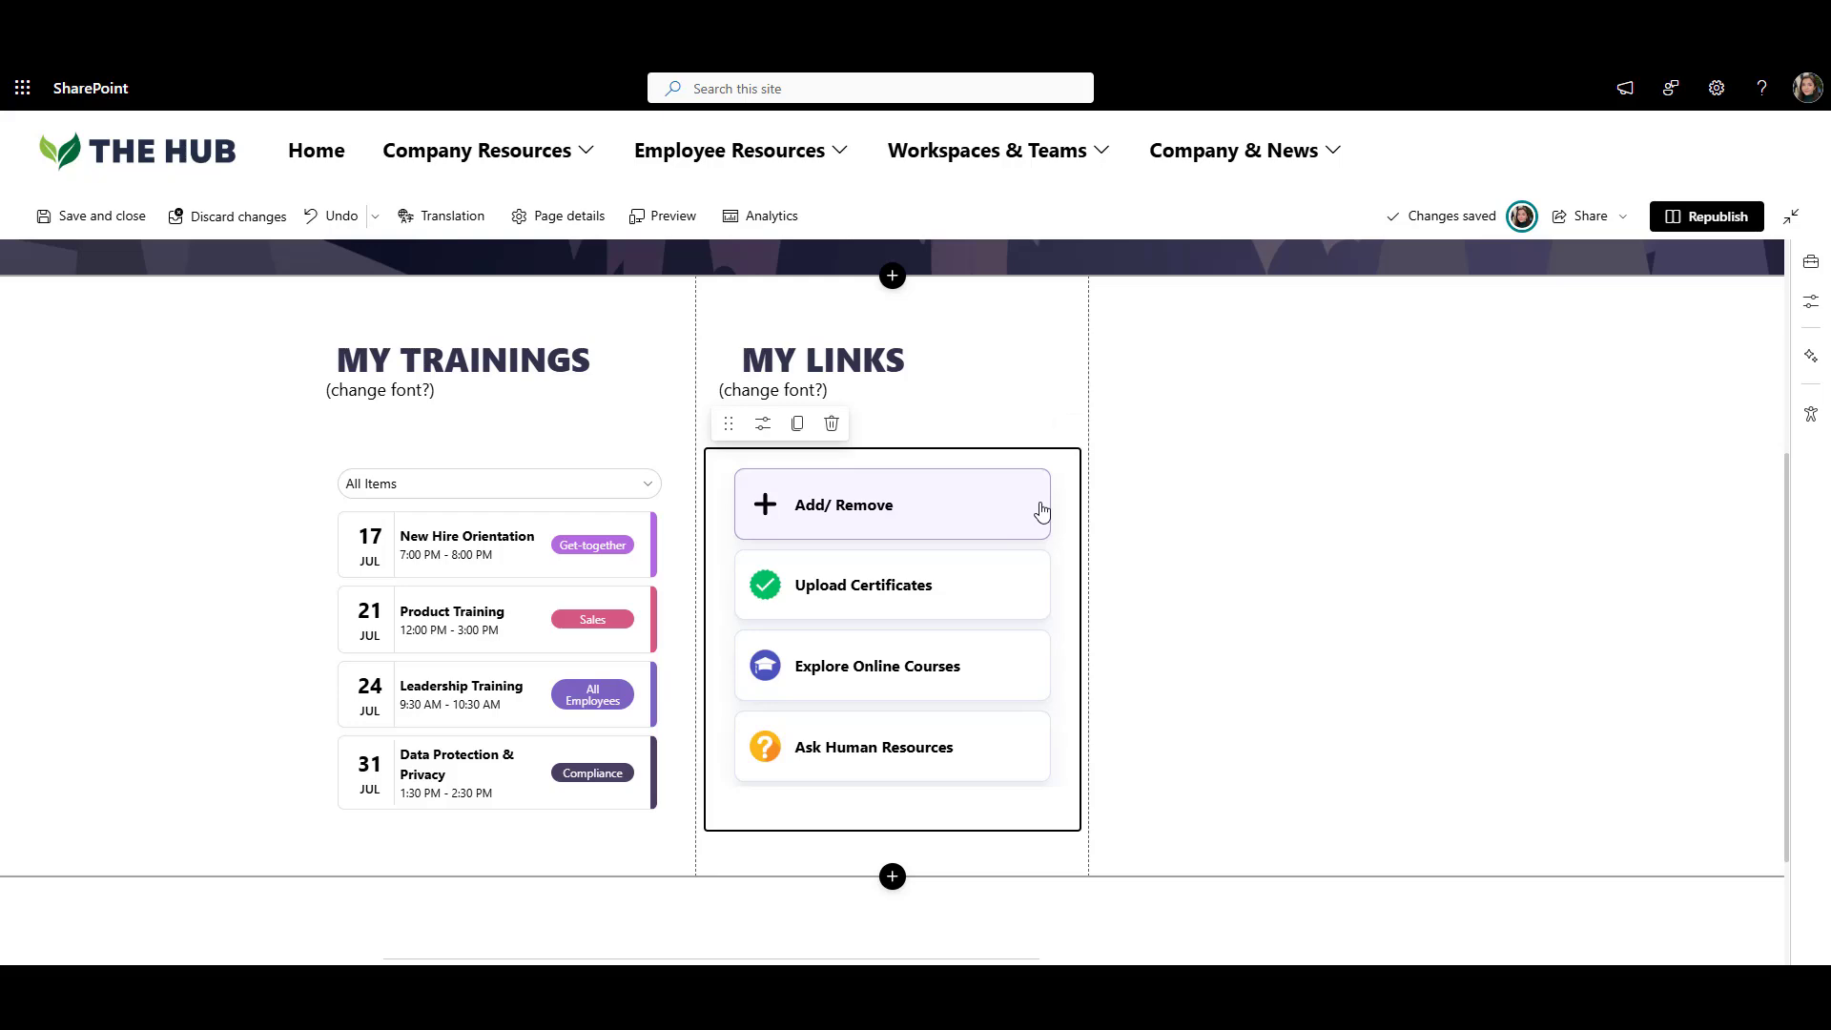
click(1041, 512)
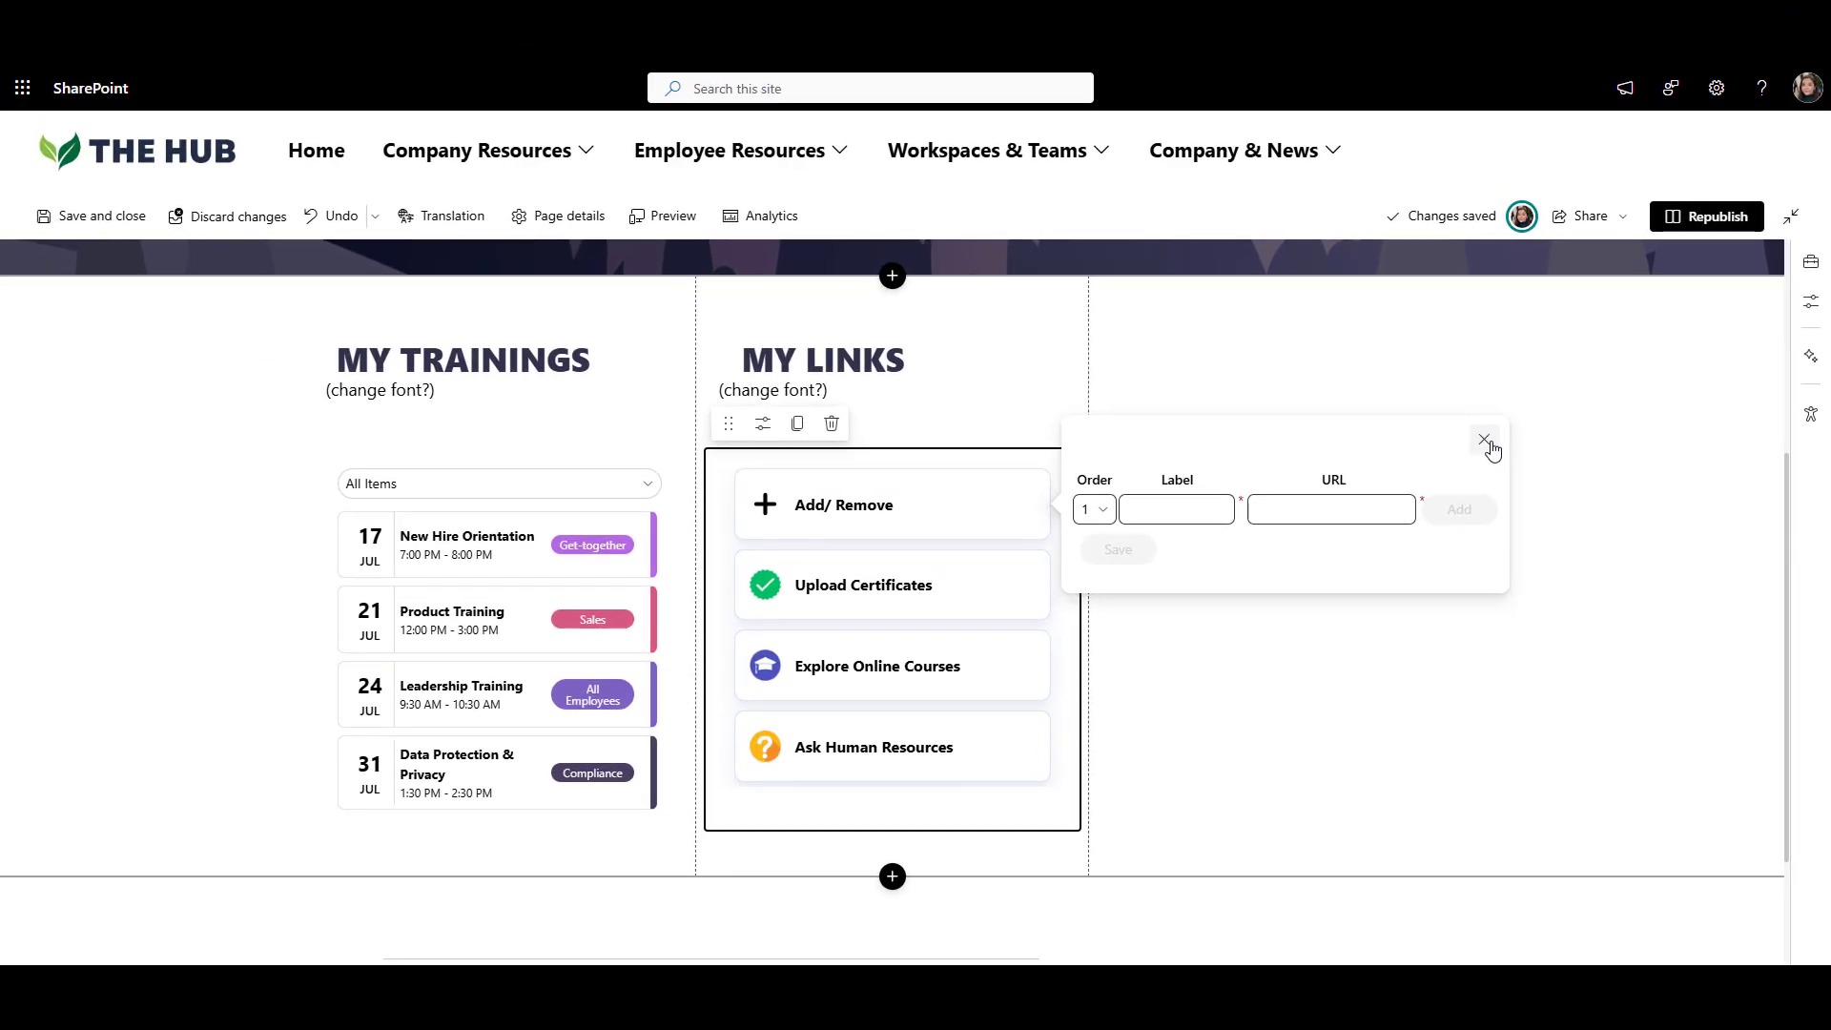
click(1478, 444)
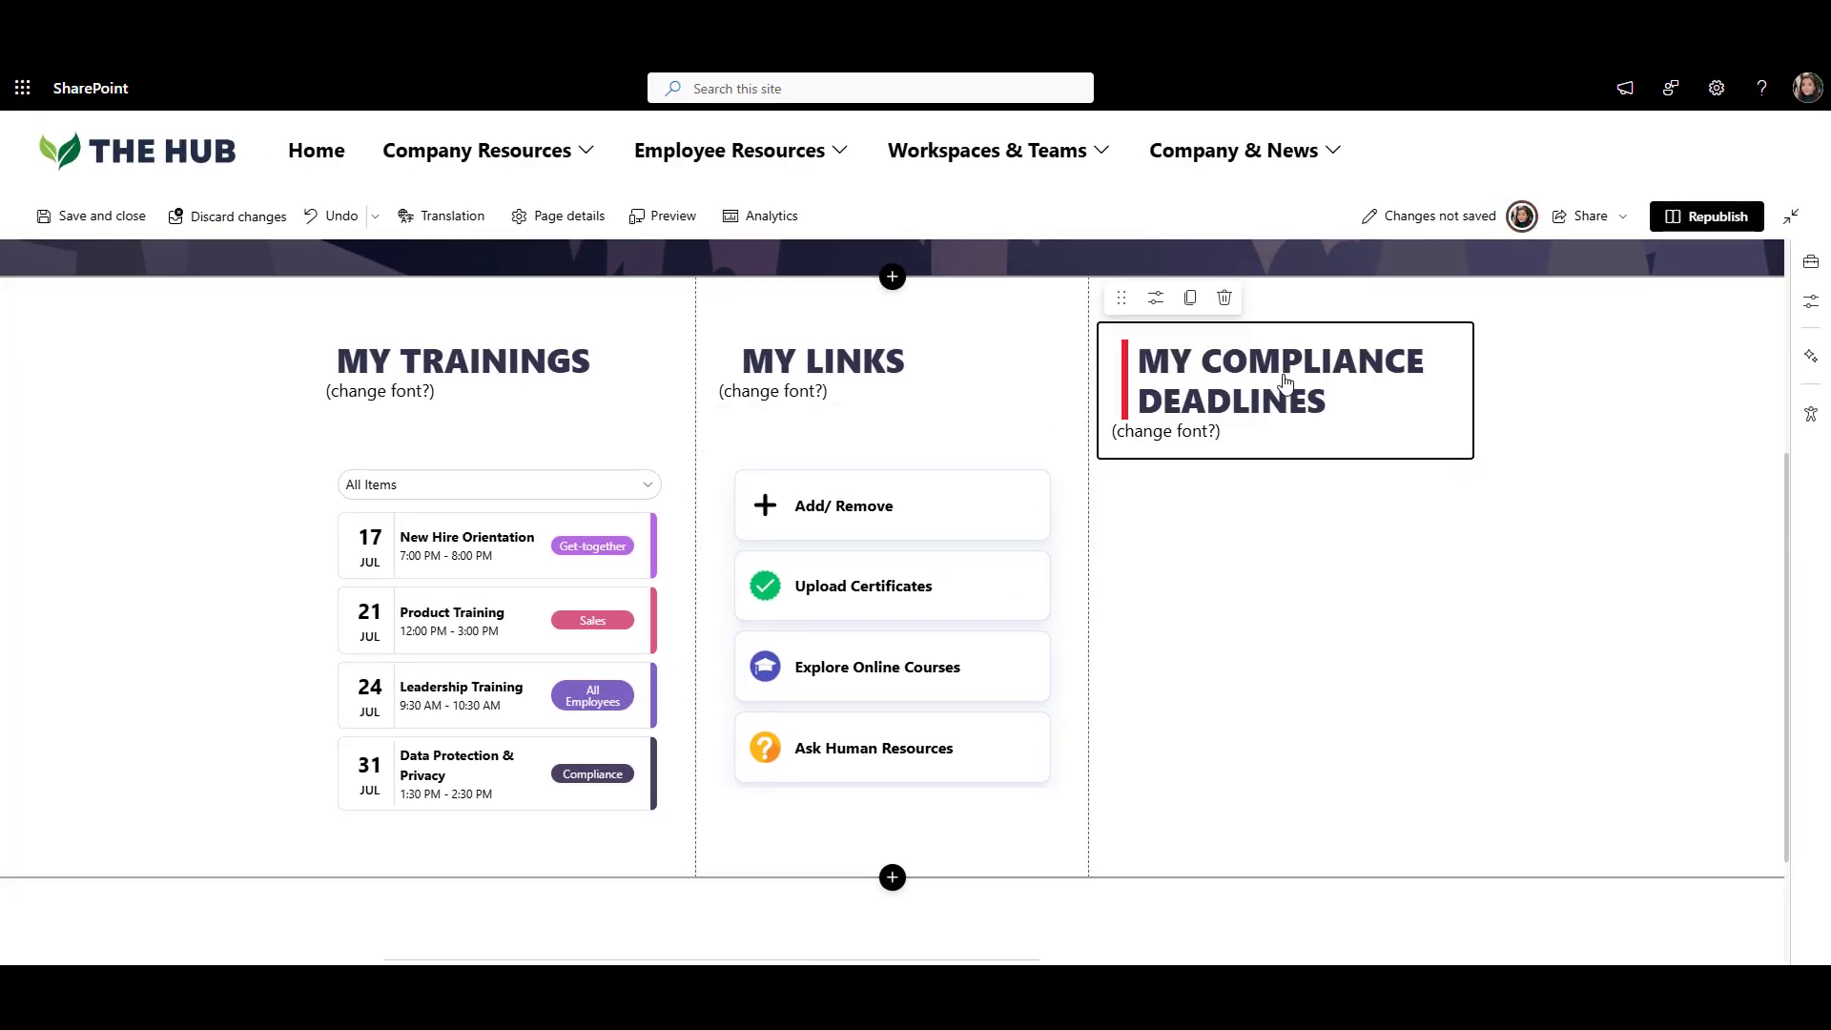
Add the Mandatory Read Reminder deadlines list, confirm Data Protection completion, and view read results.
click(1285, 474)
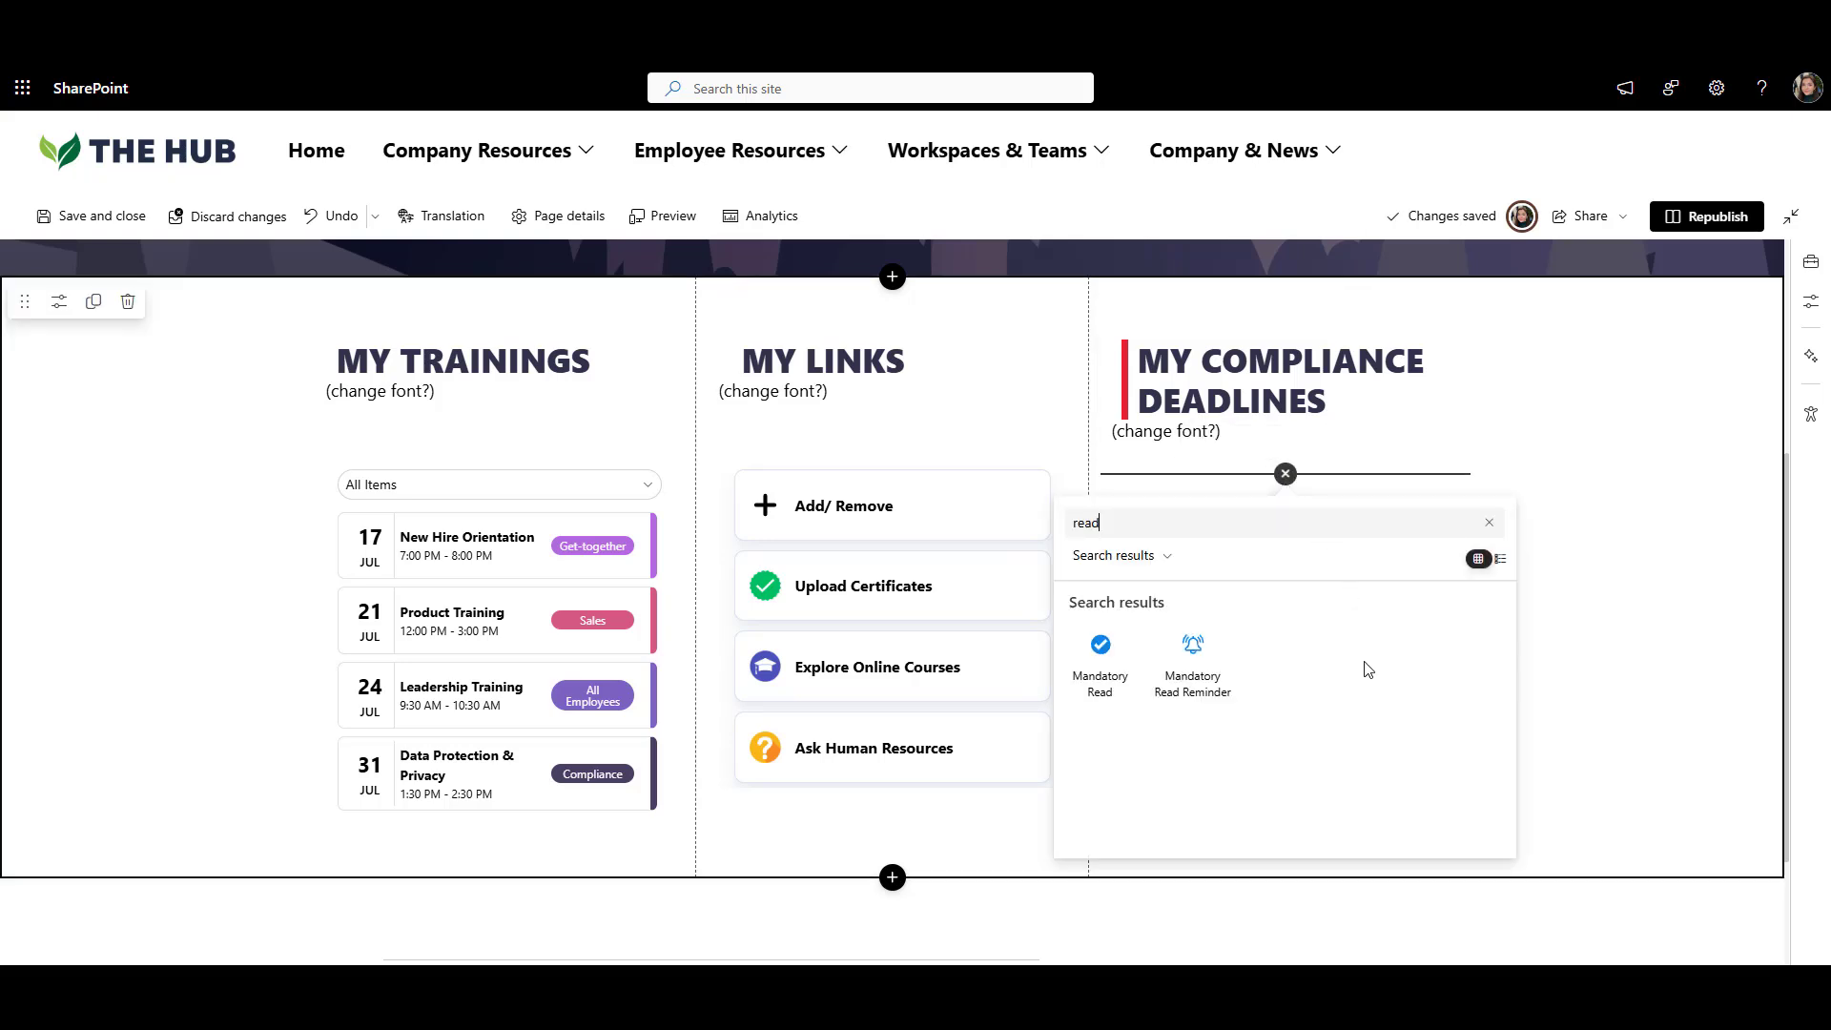
click(1203, 703)
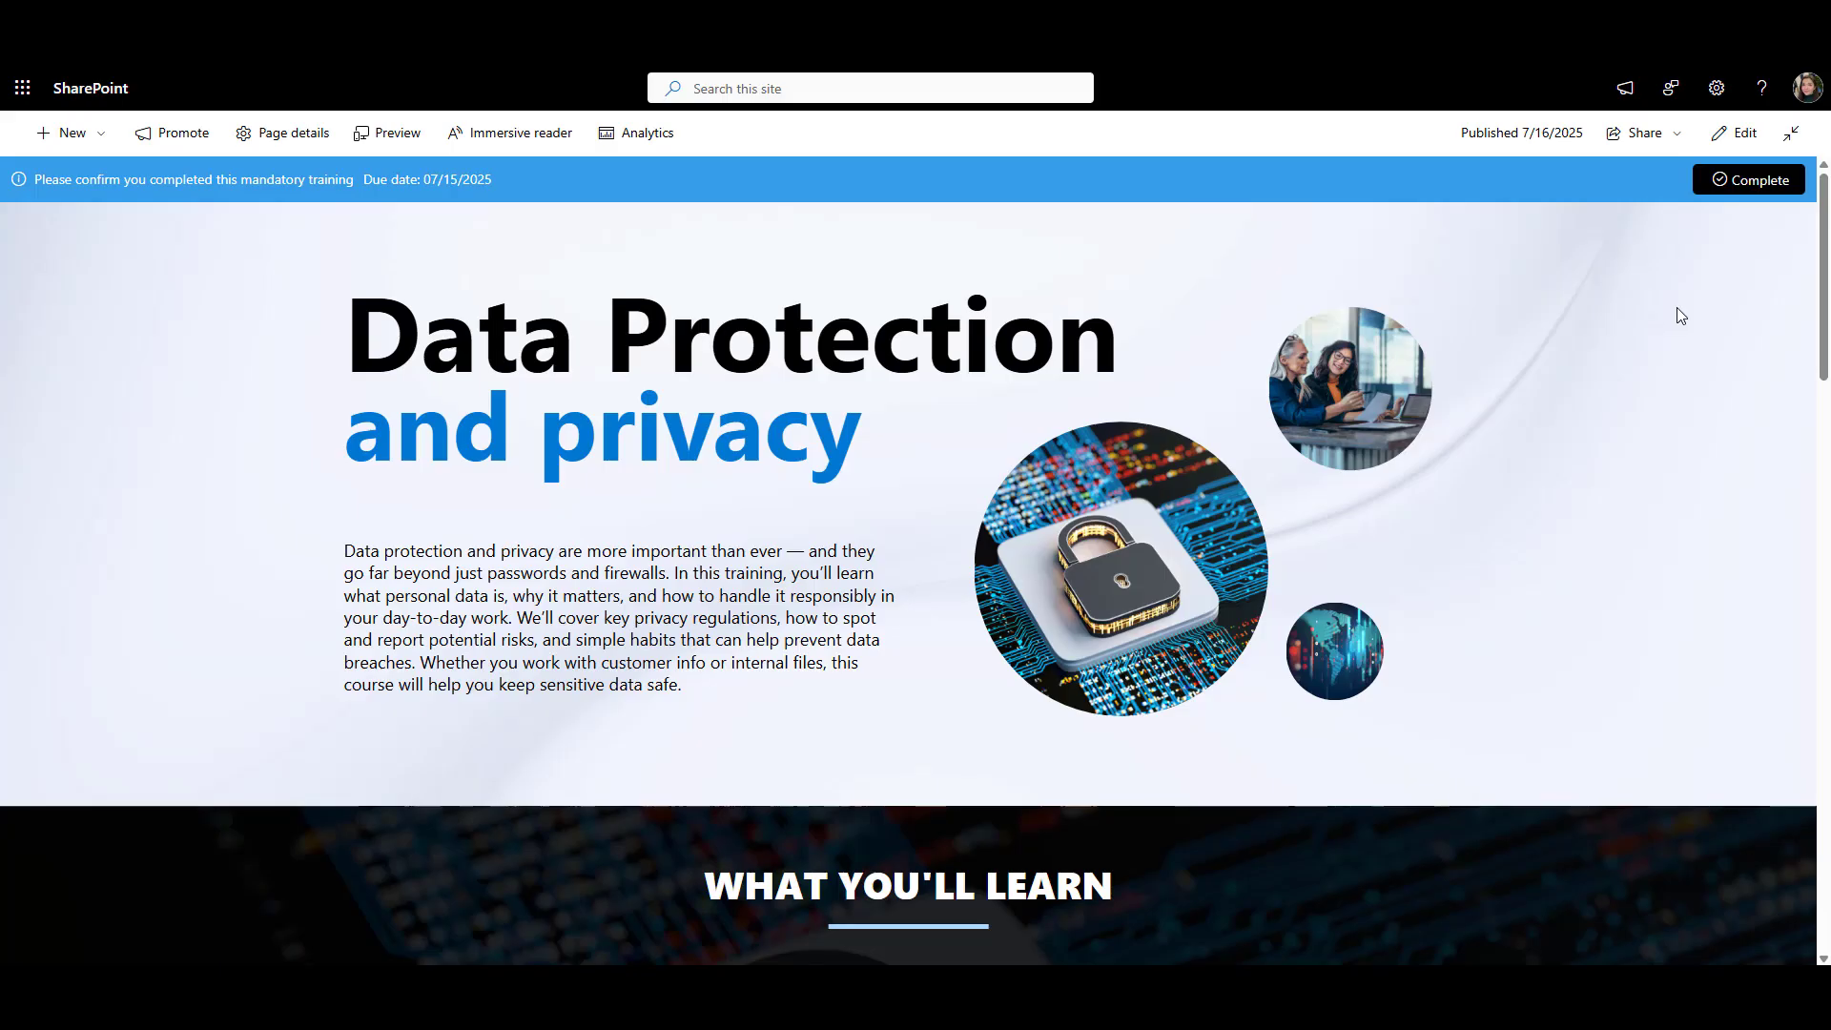
click(1750, 187)
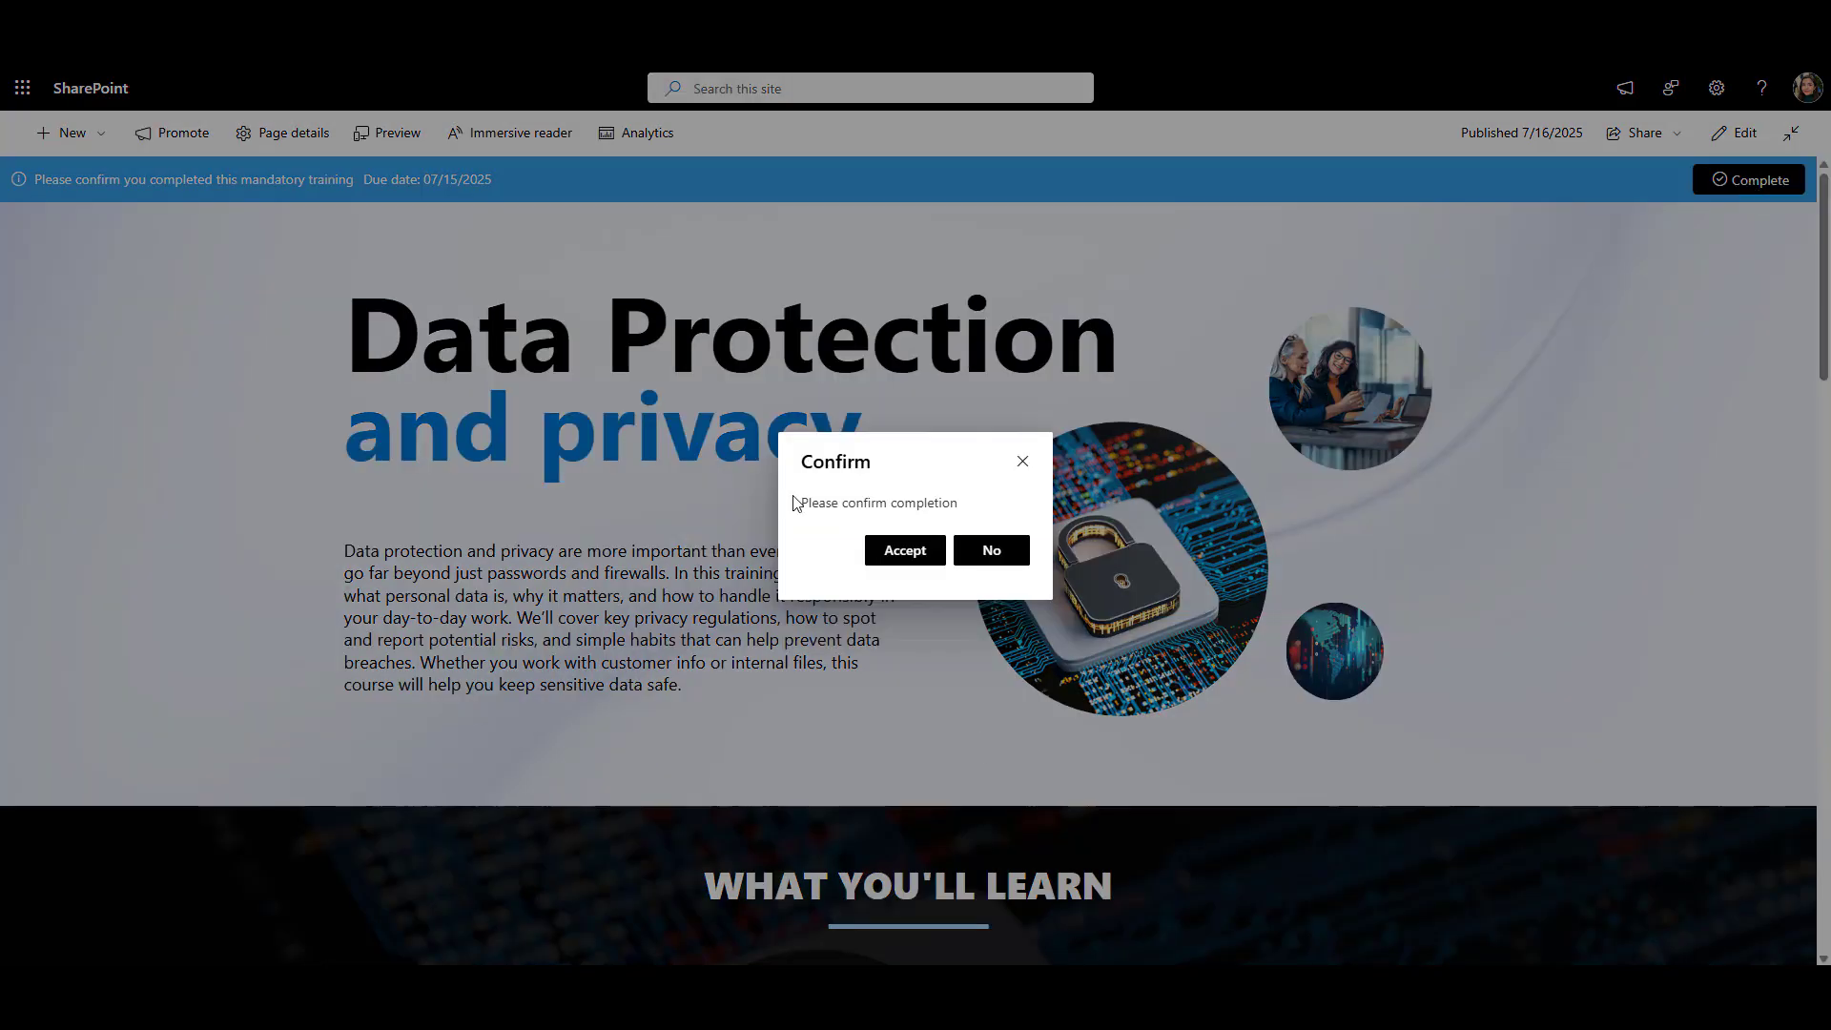
click(896, 551)
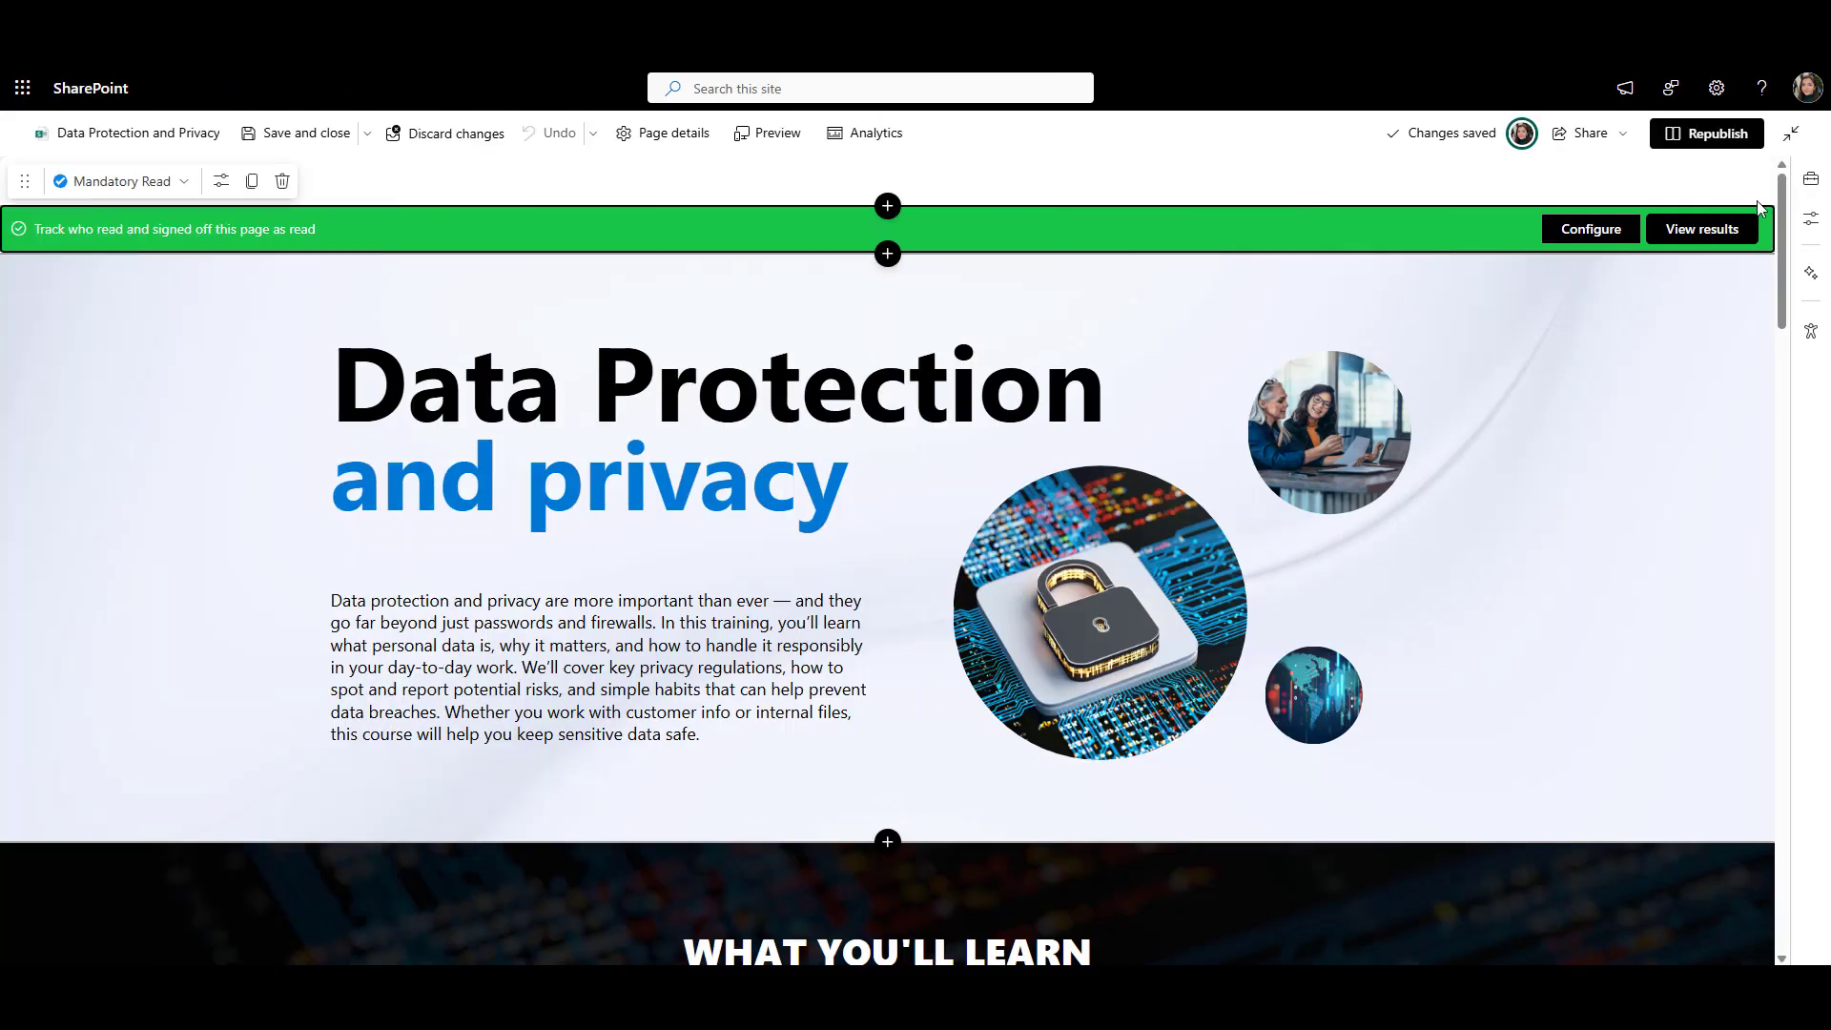
click(1724, 245)
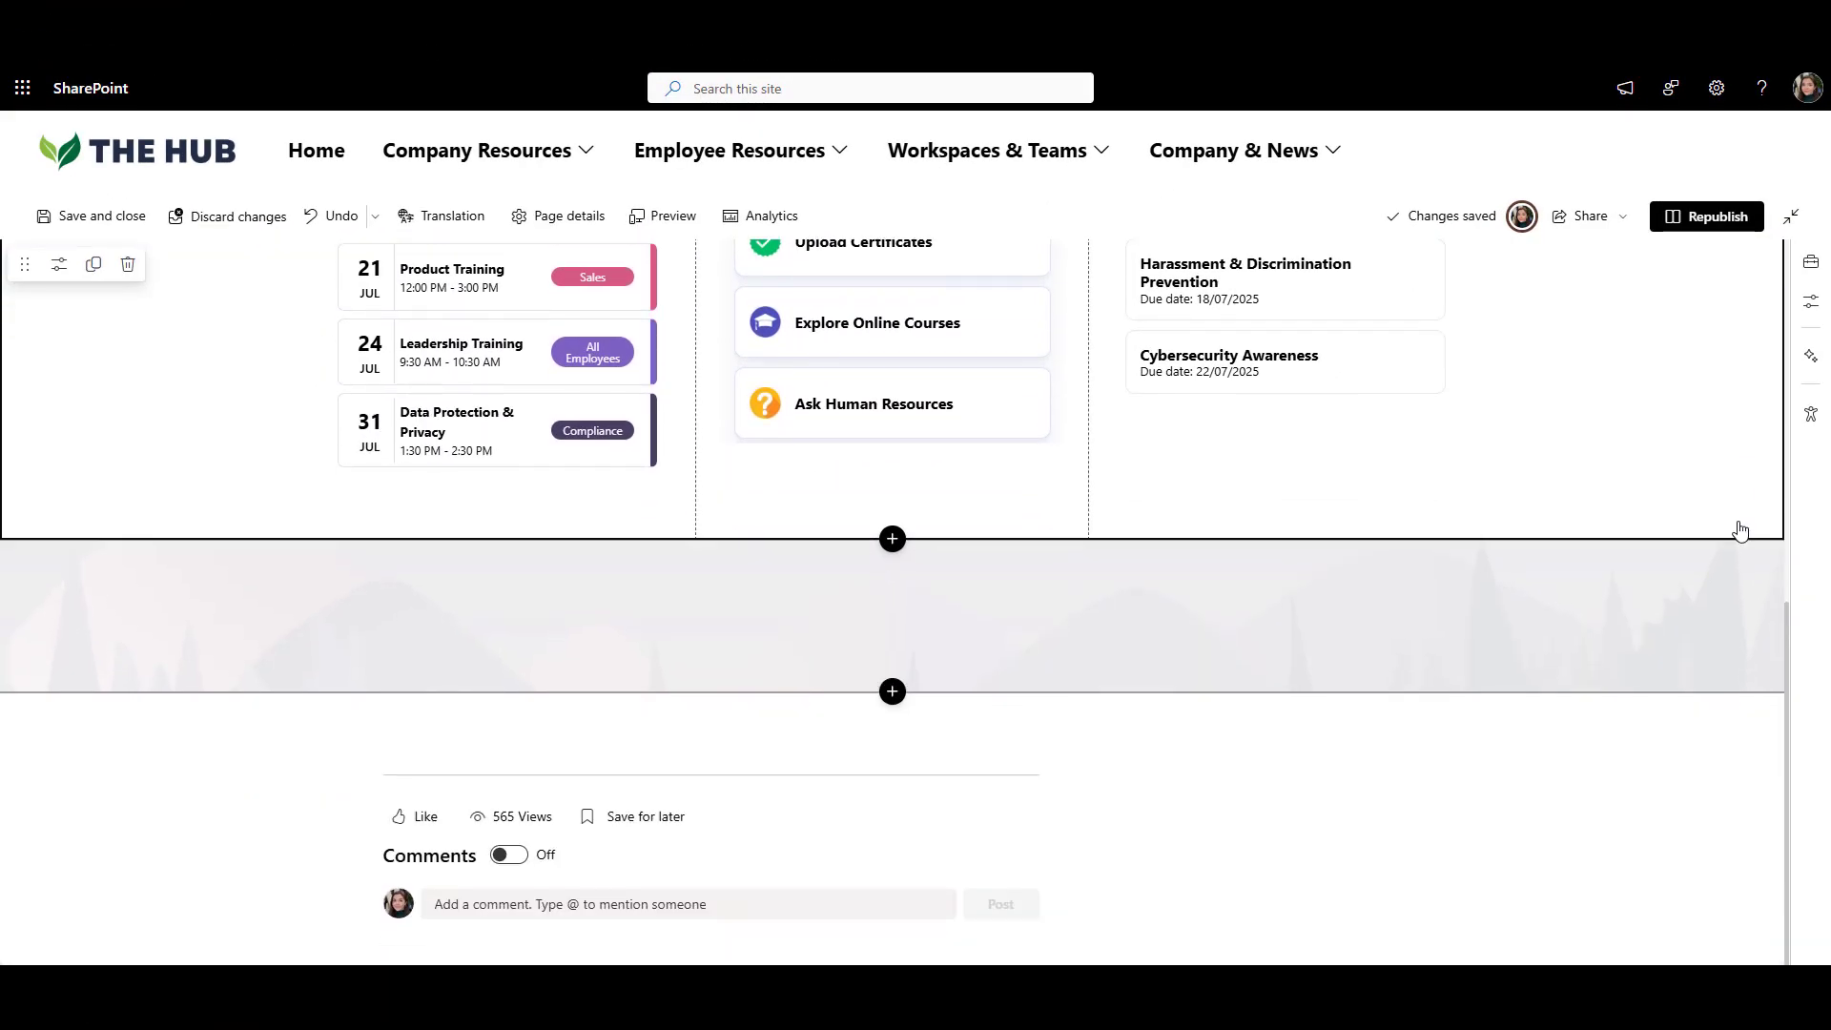
Add the Resources for your role heading, intro text, and a Tabs With Cards web part.
click(843, 685)
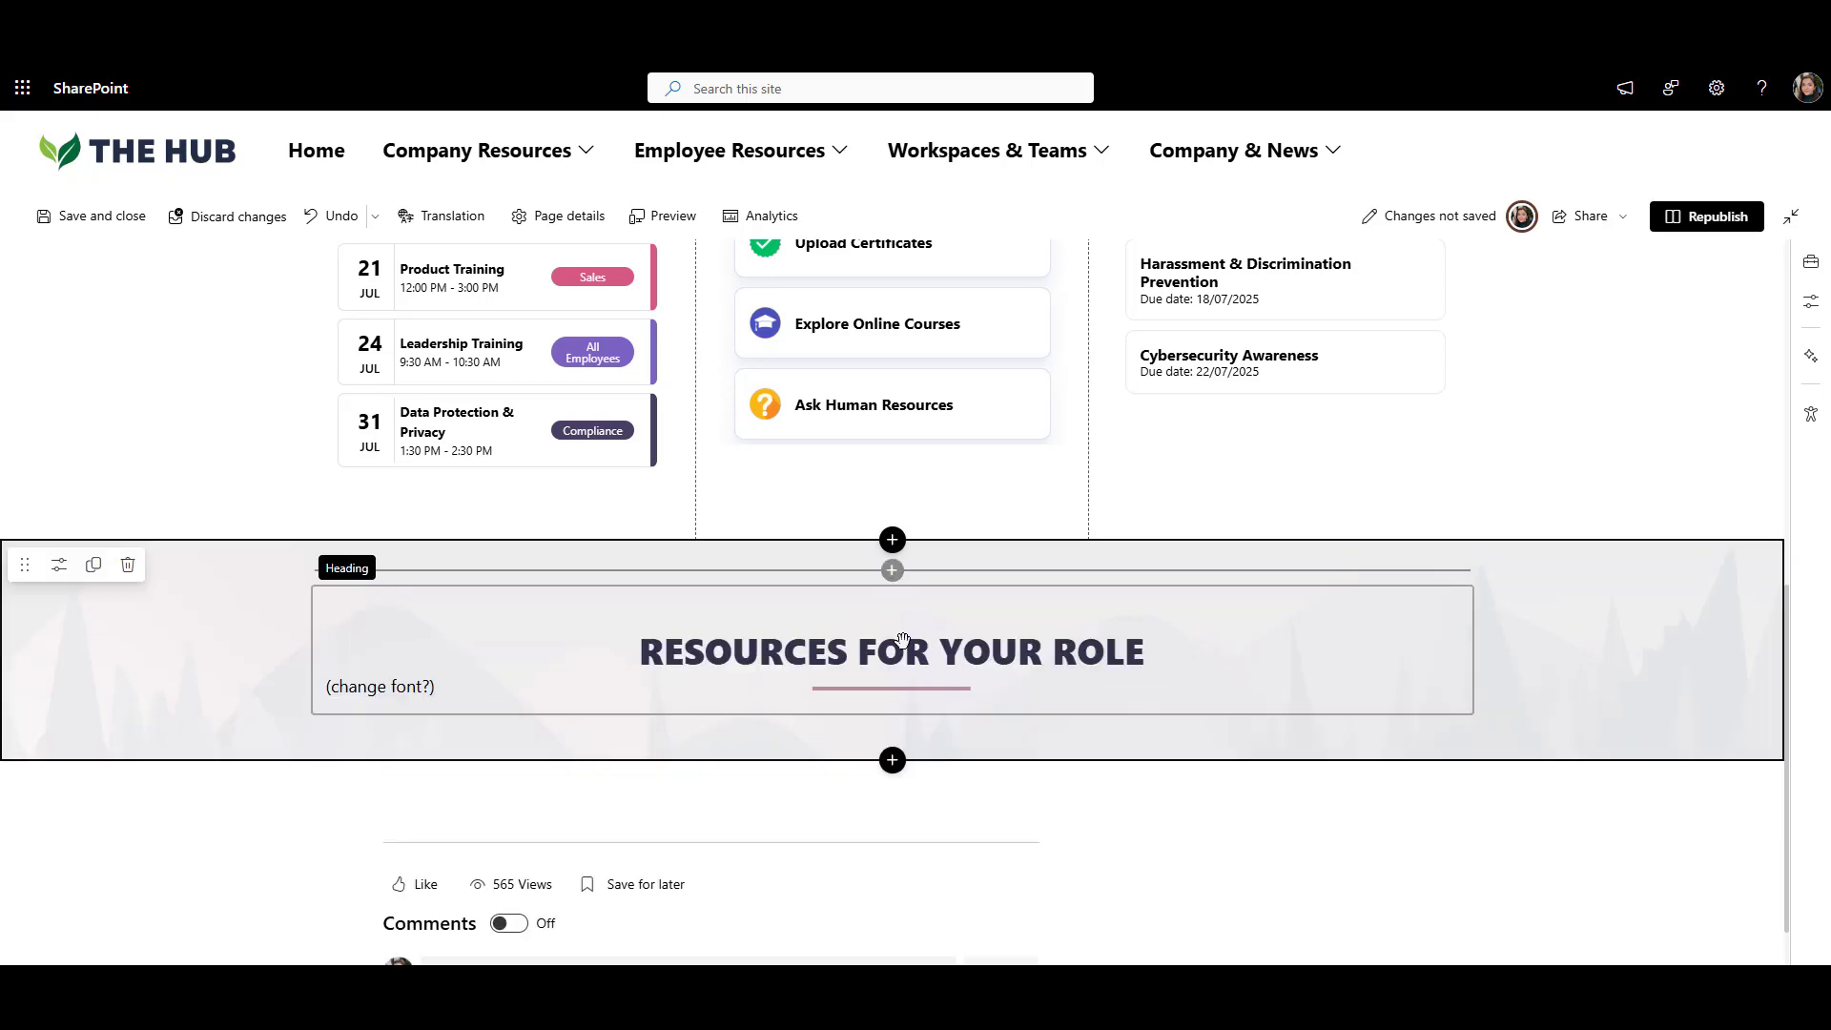
click(900, 719)
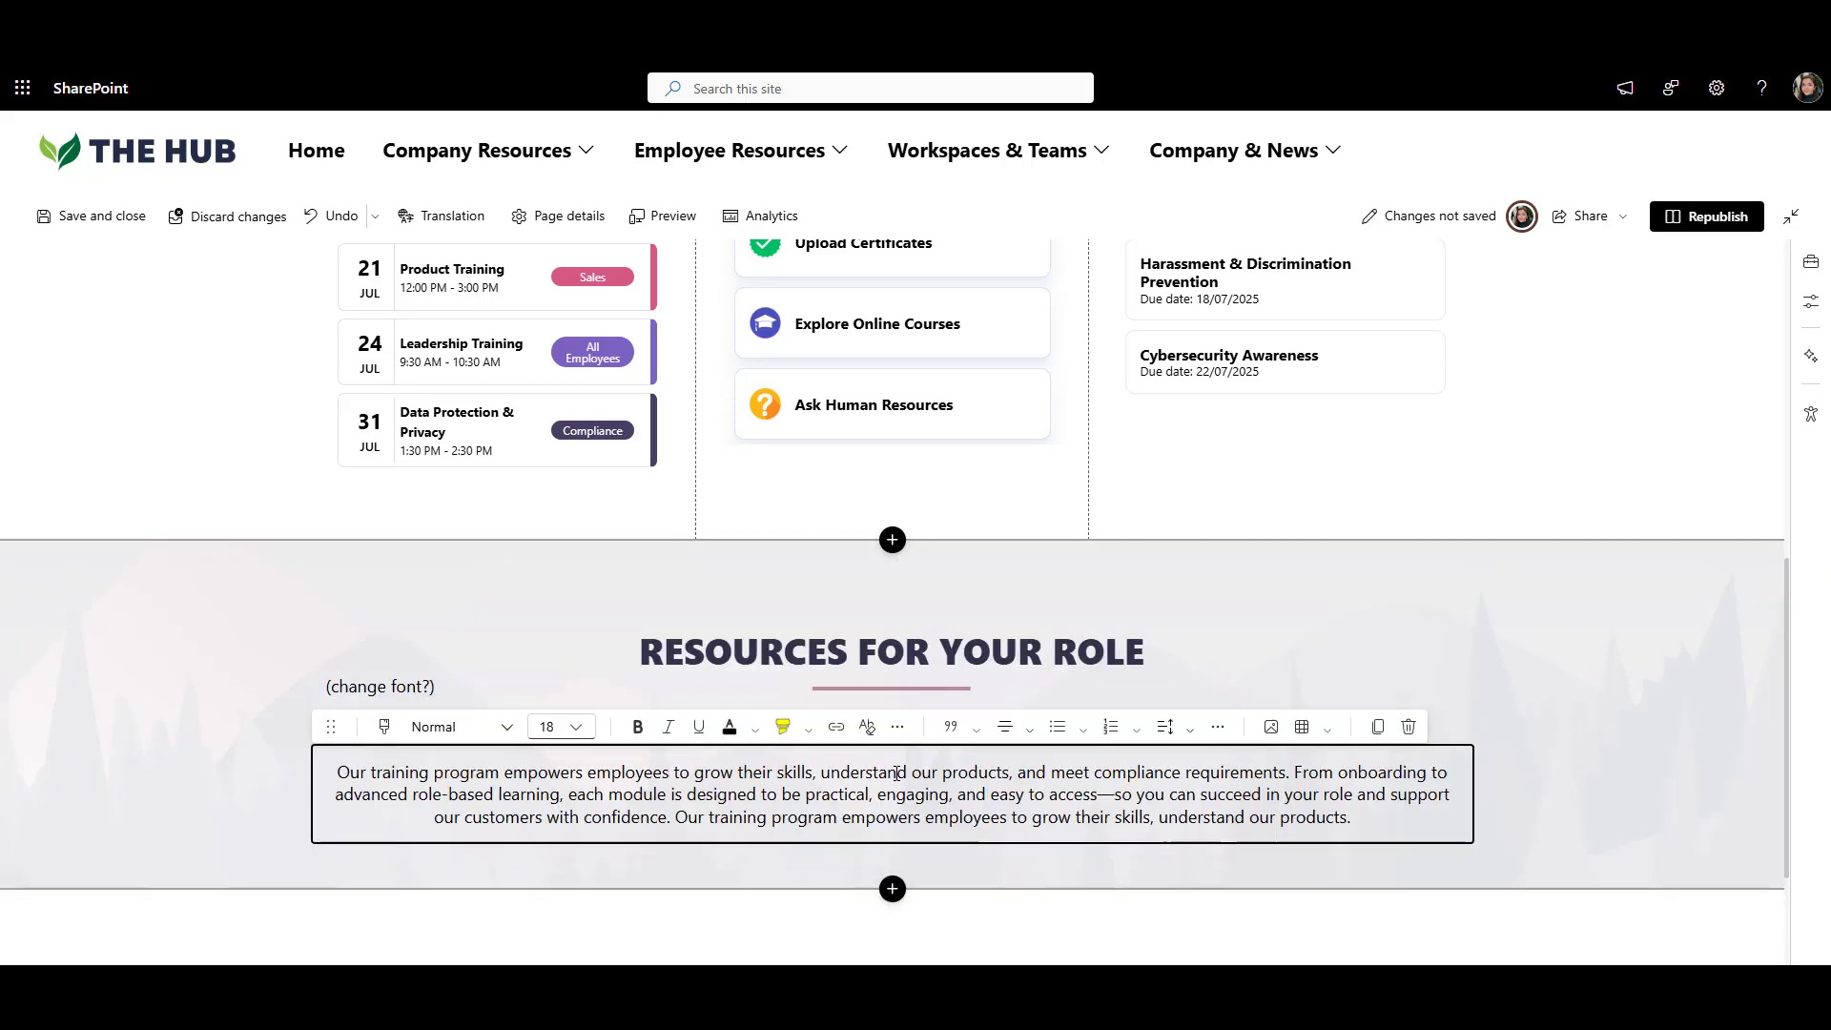
scroll(893, 763, down, 2)
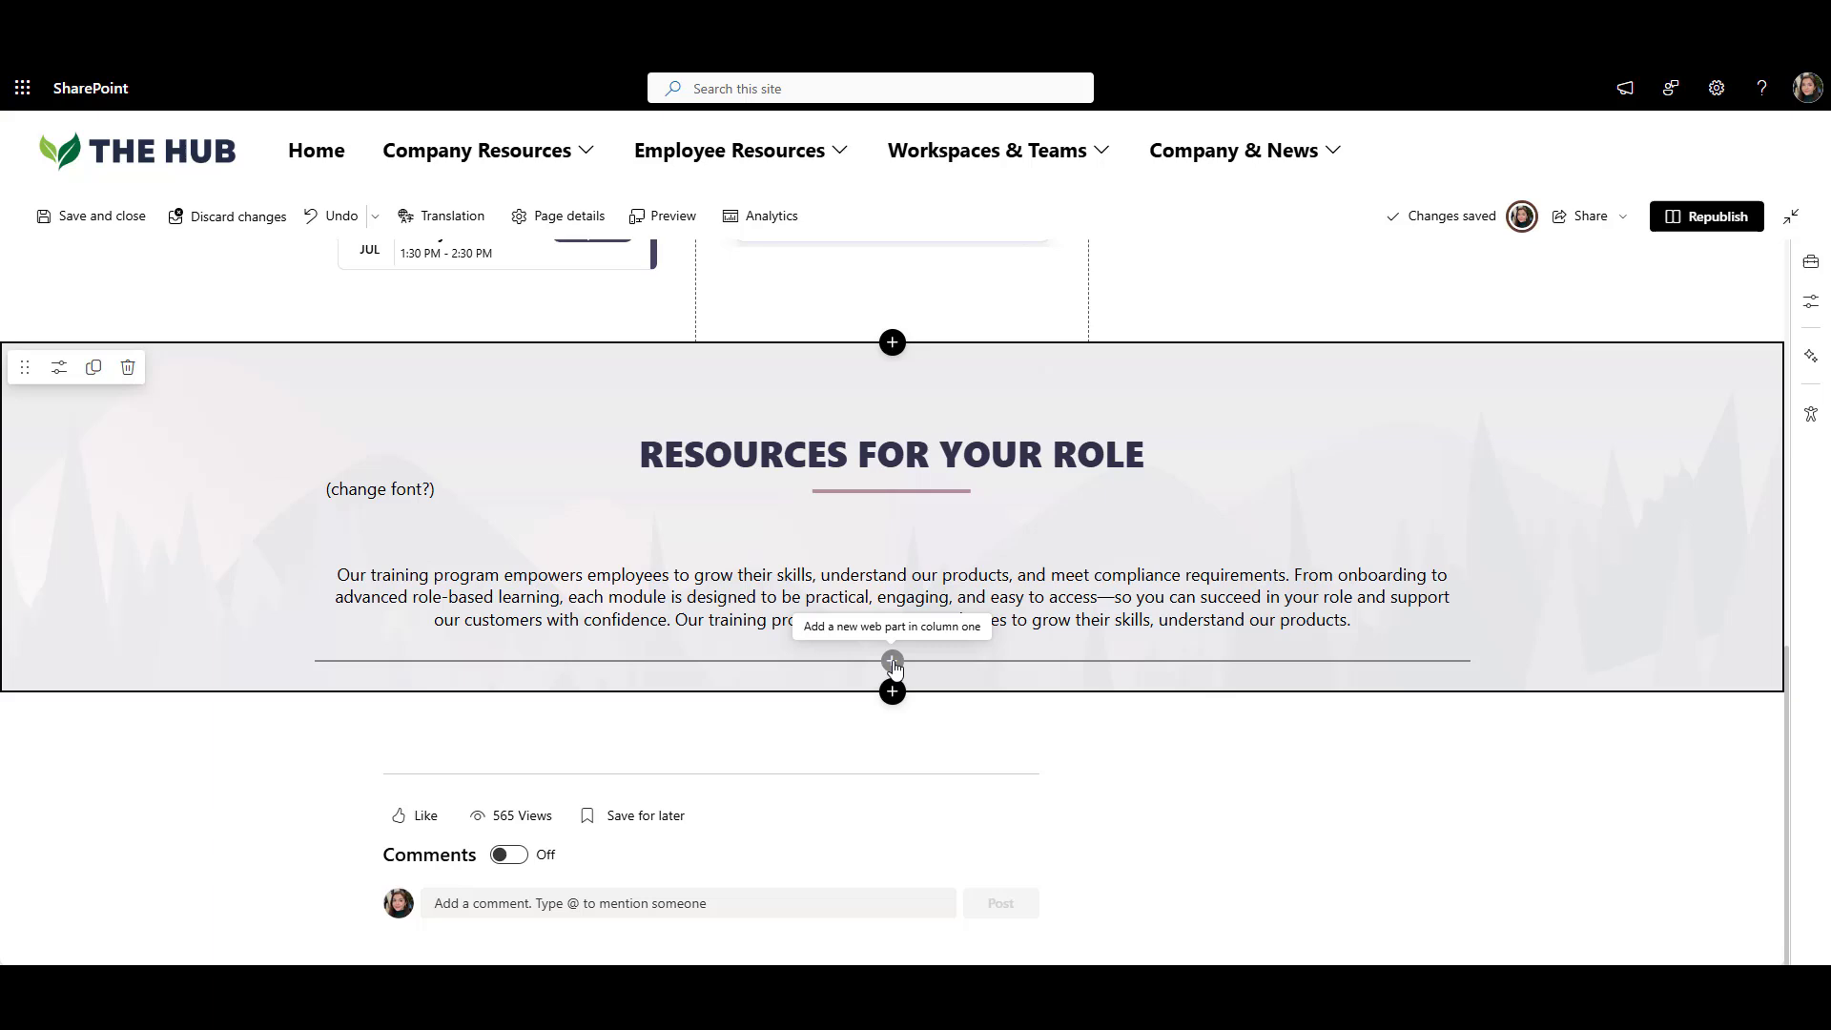
click(893, 660)
text(tabs)
click(814, 488)
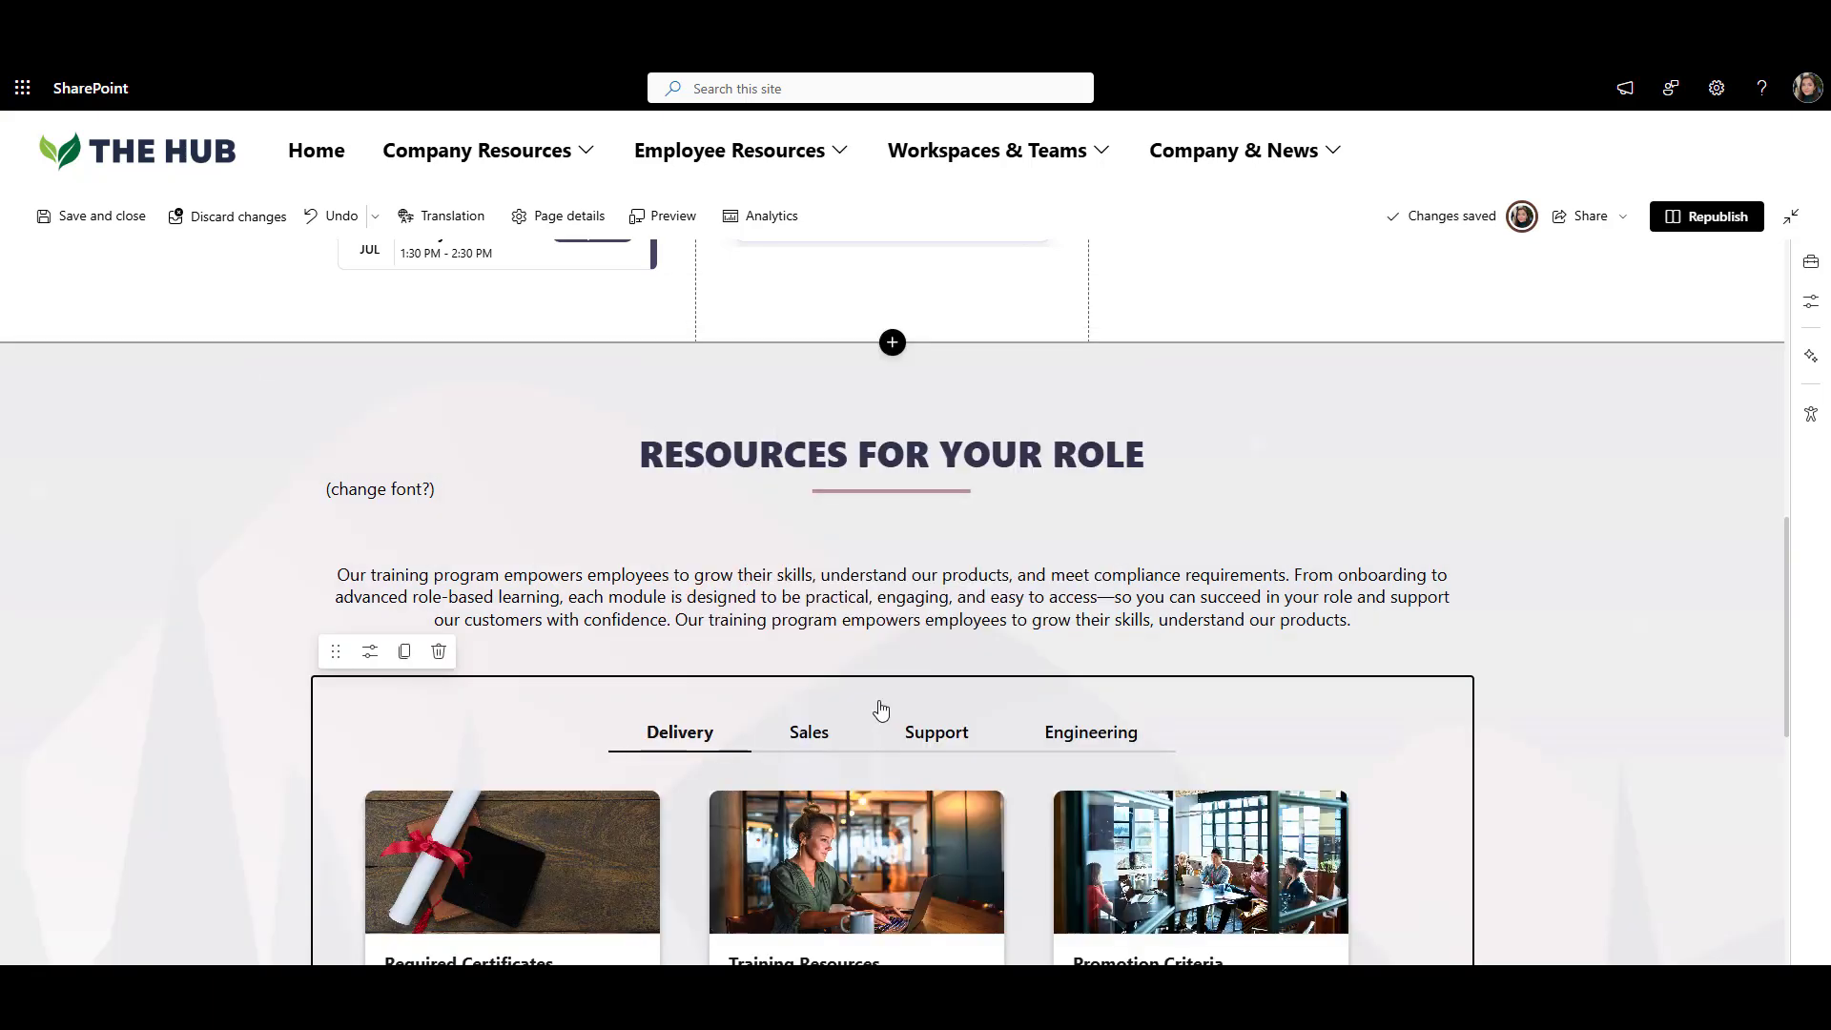
scroll(881, 709, down, 2)
scroll(881, 709, down, 2)
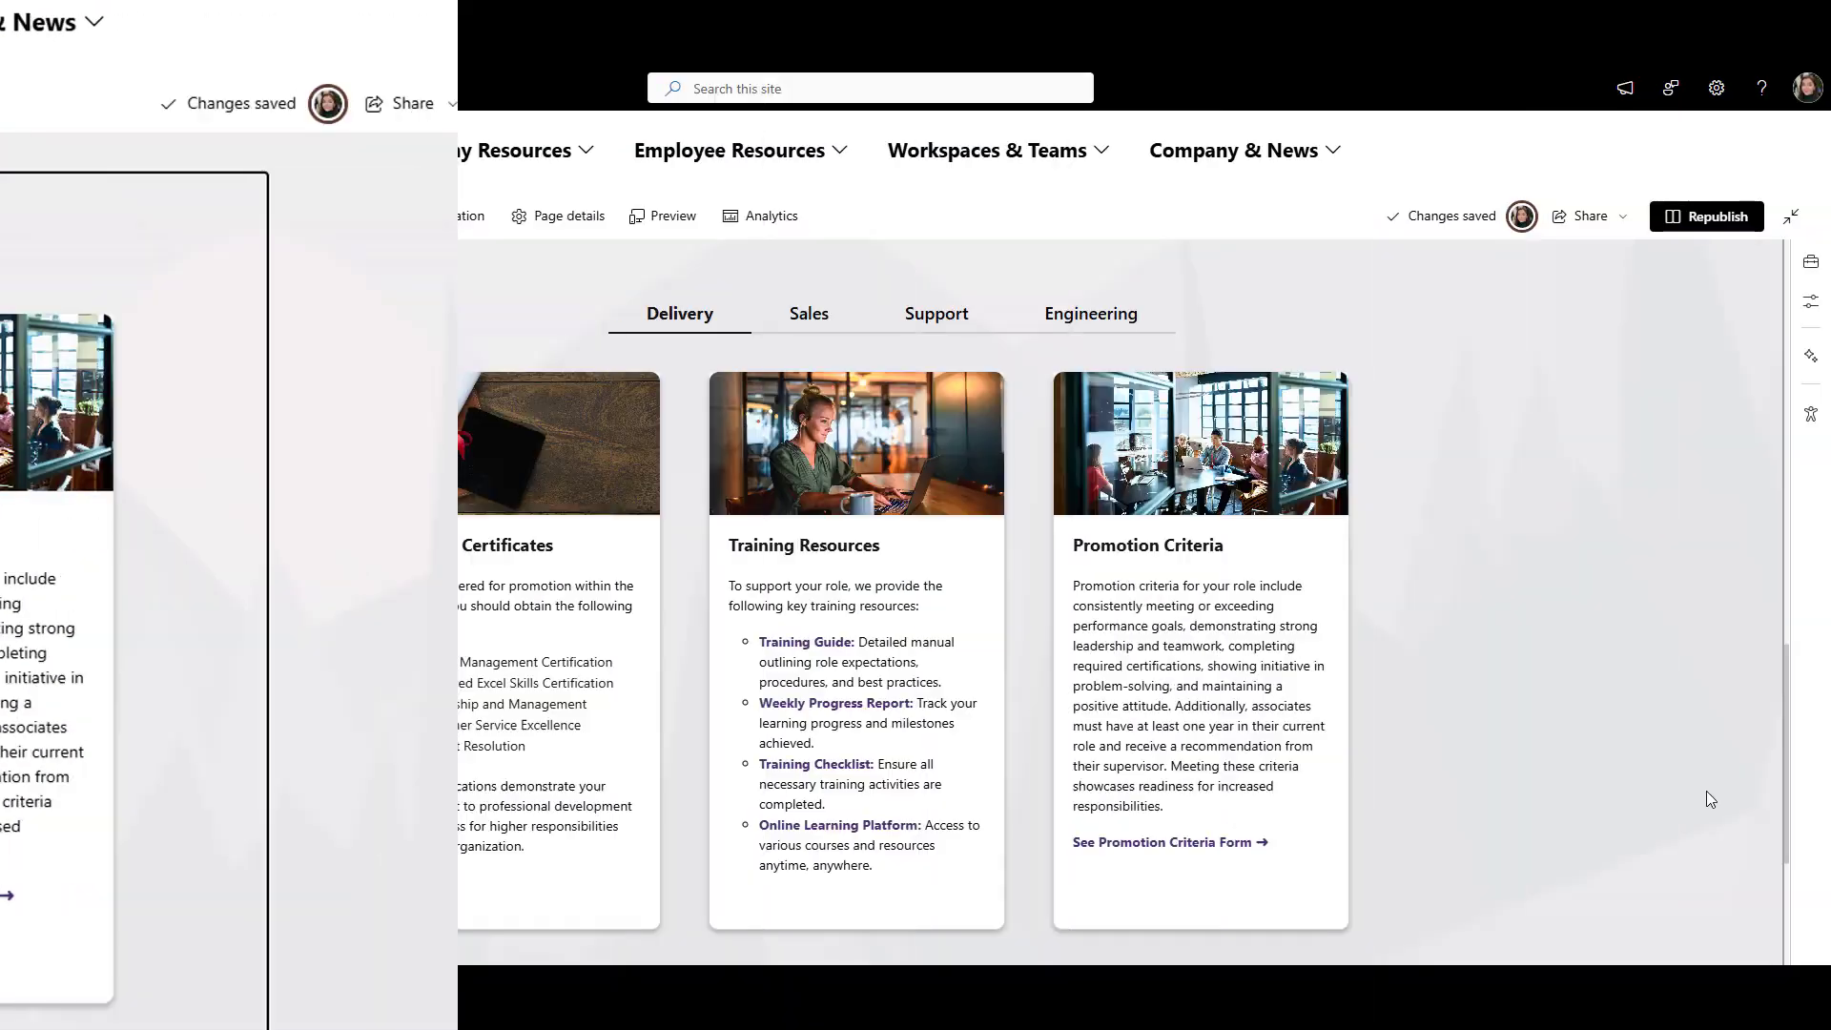
scroll(1707, 796, down, 2)
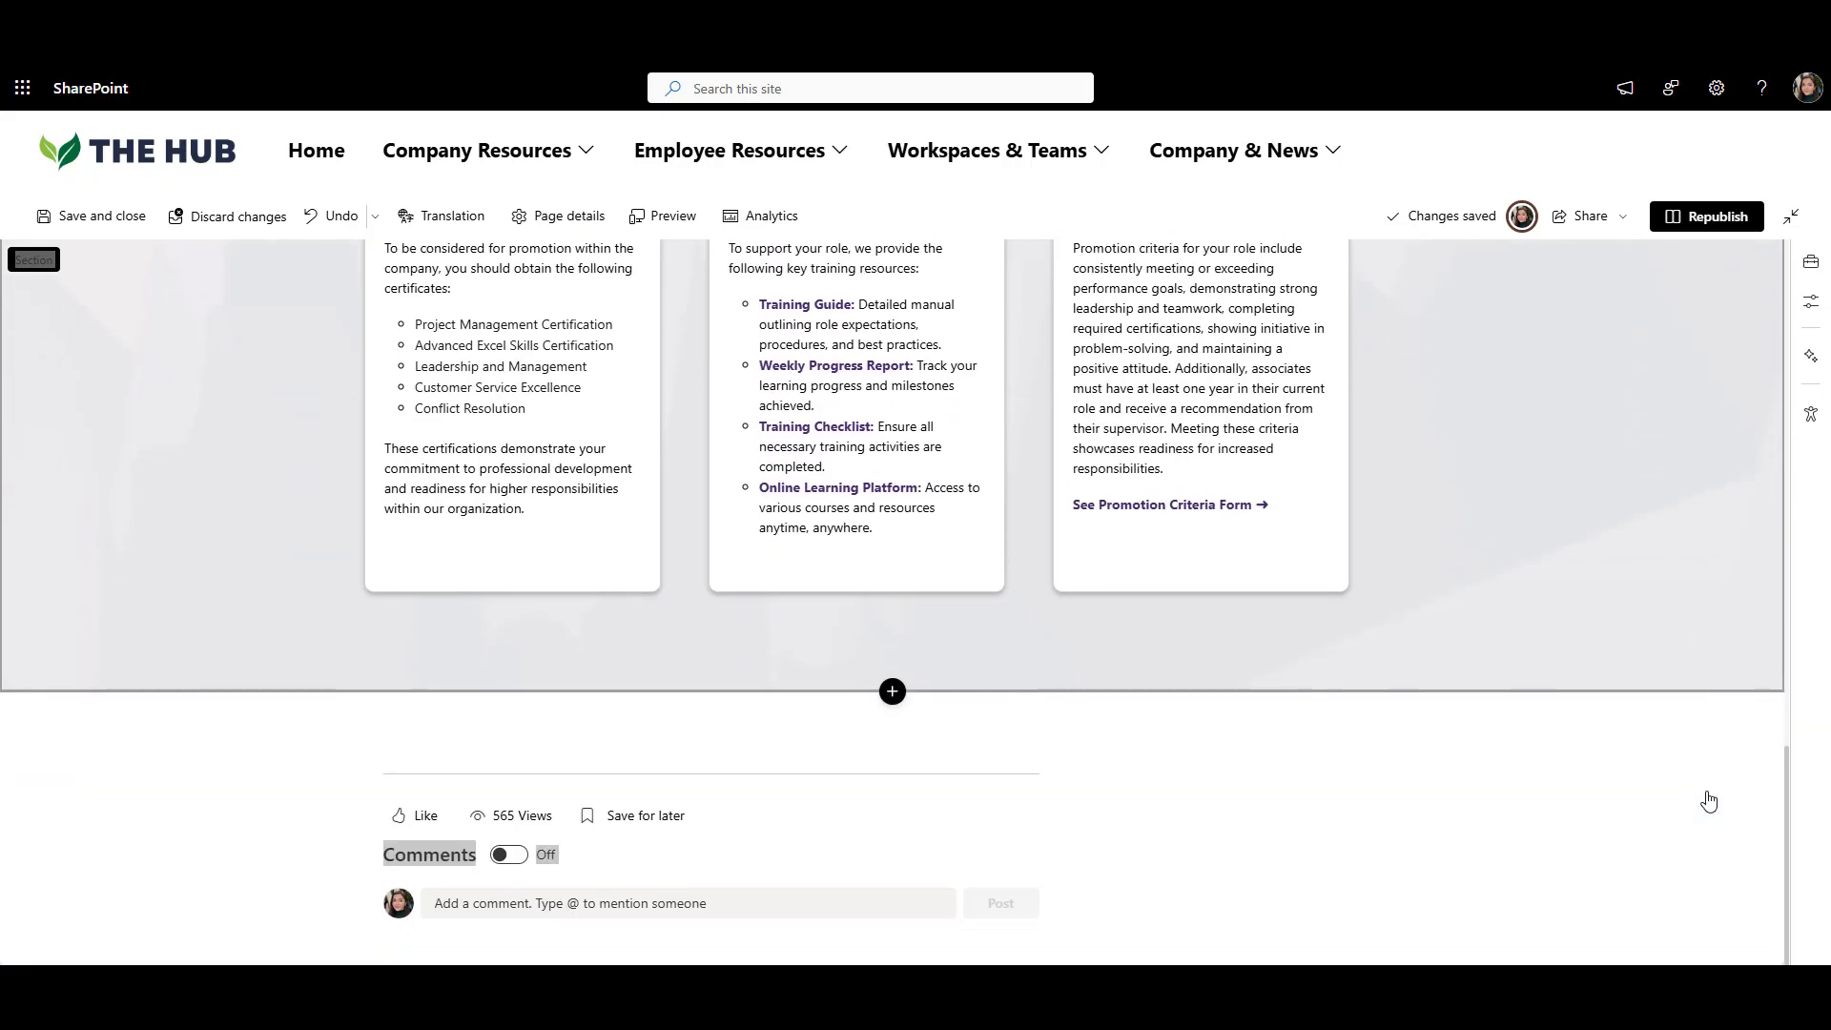
Insert the News Center web part as the training course catalog in the new section.
click(894, 687)
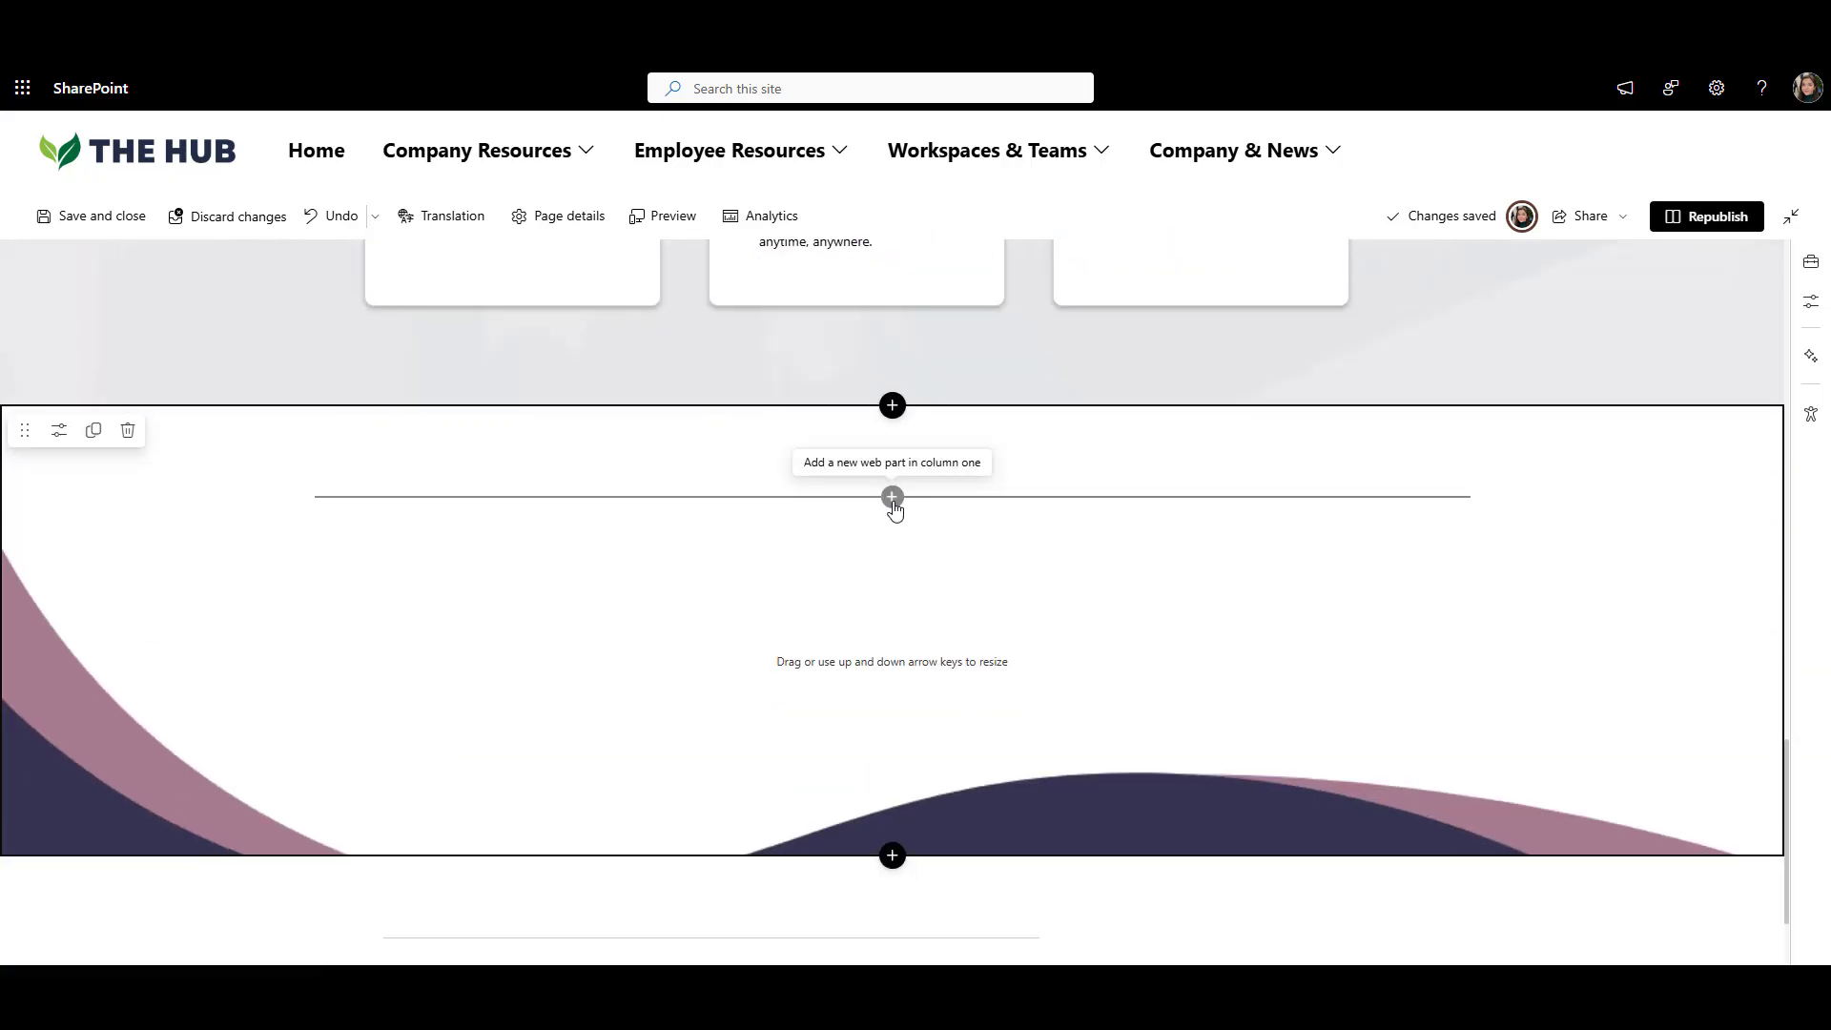
click(892, 640)
text(news)
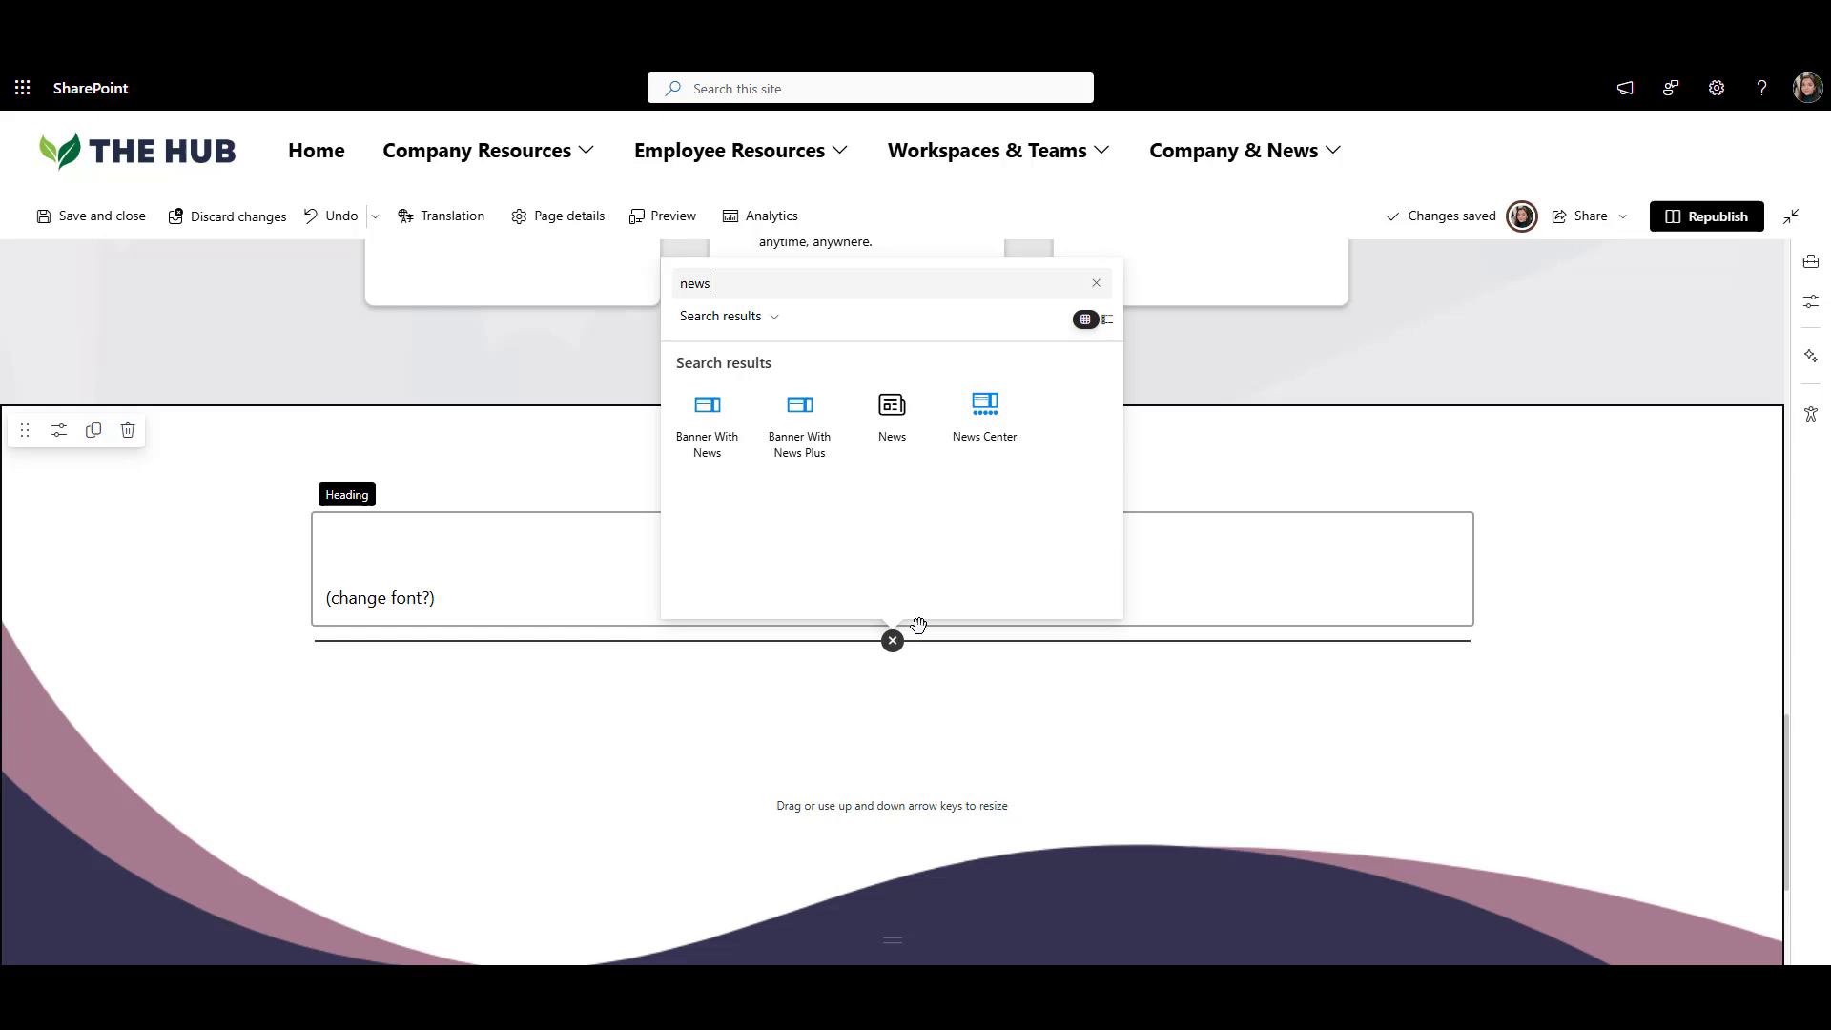
click(1001, 446)
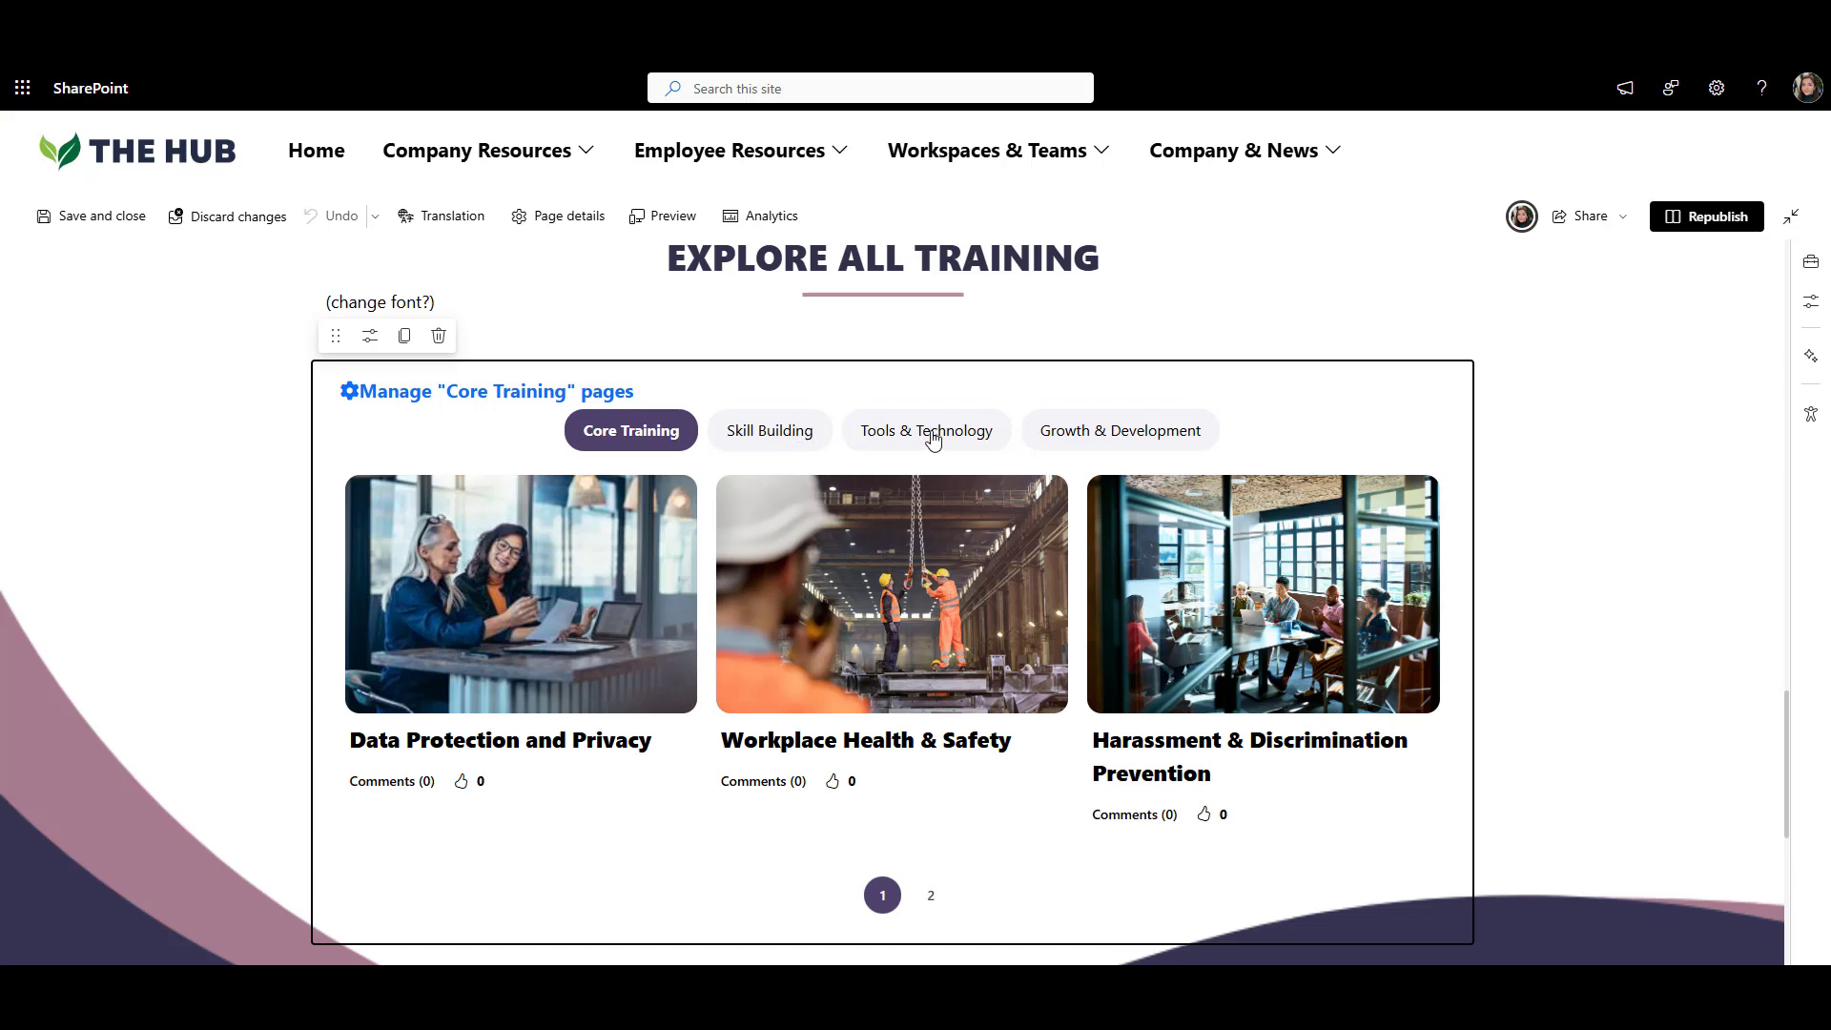
Open the Data Protection and Privacy course and mark Modules 1 and 2 complete.
click(506, 581)
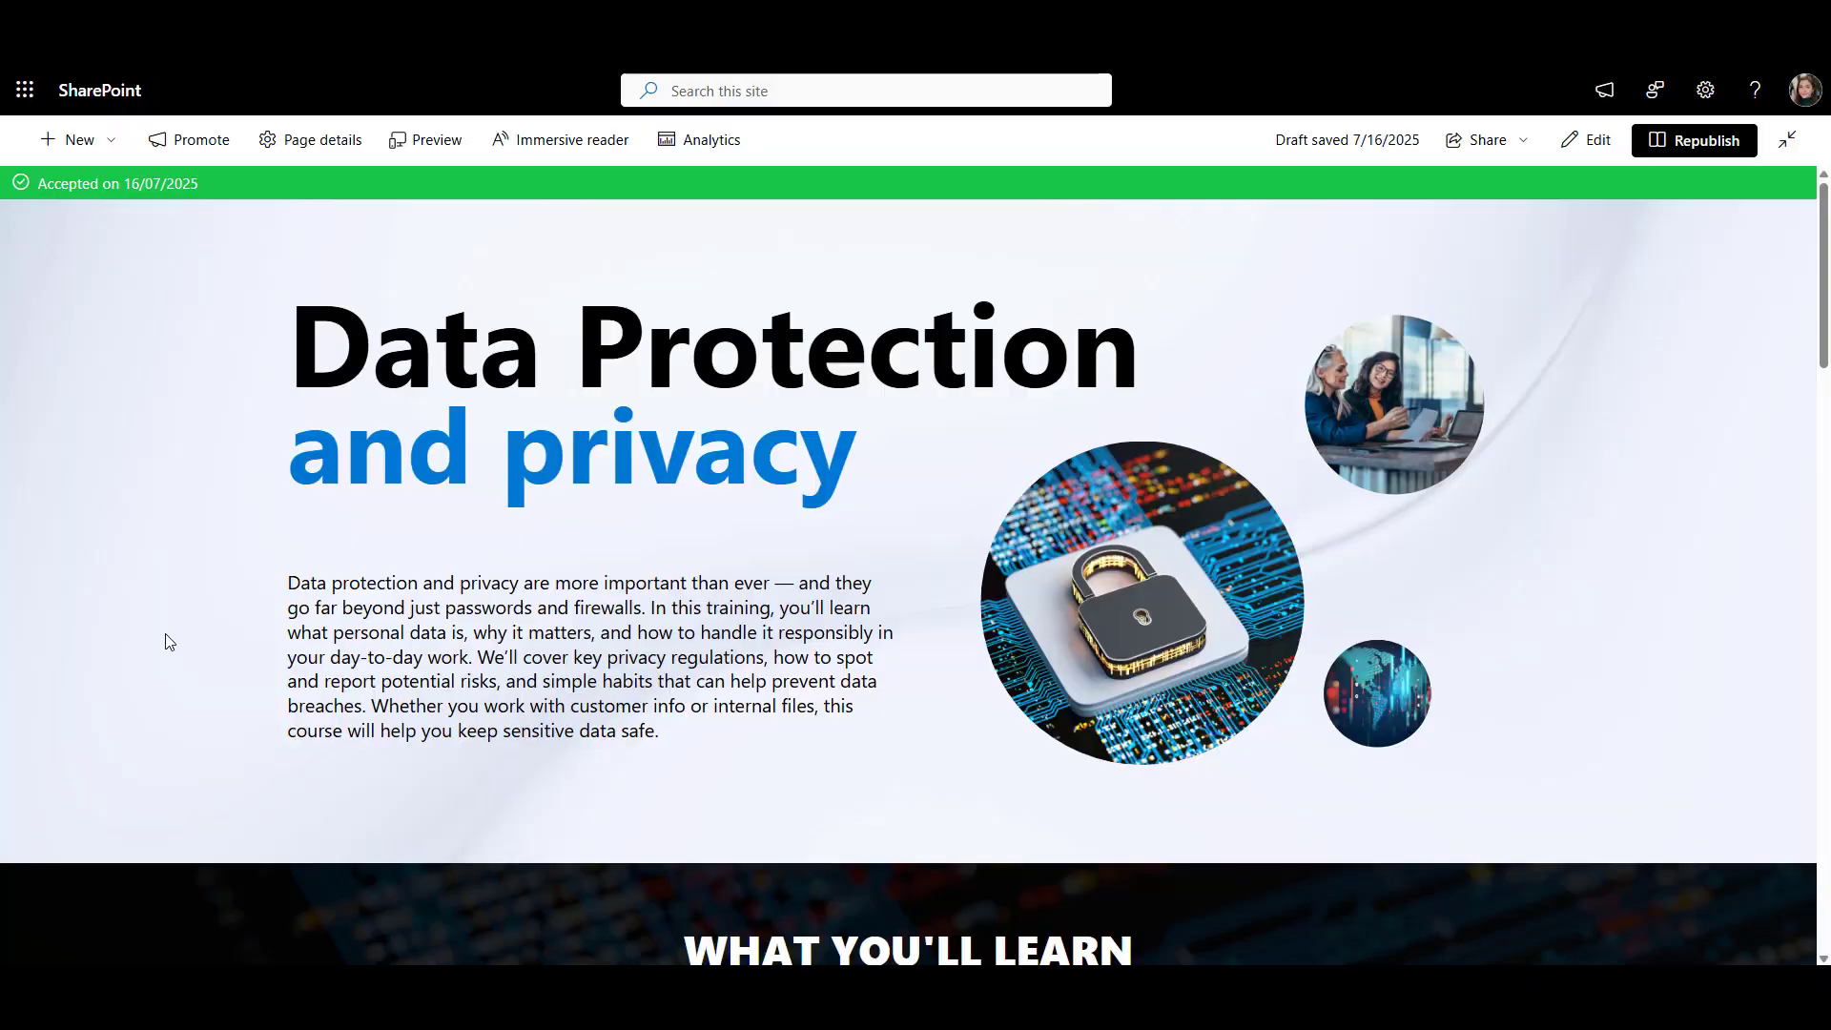
scroll(167, 641, down, 3)
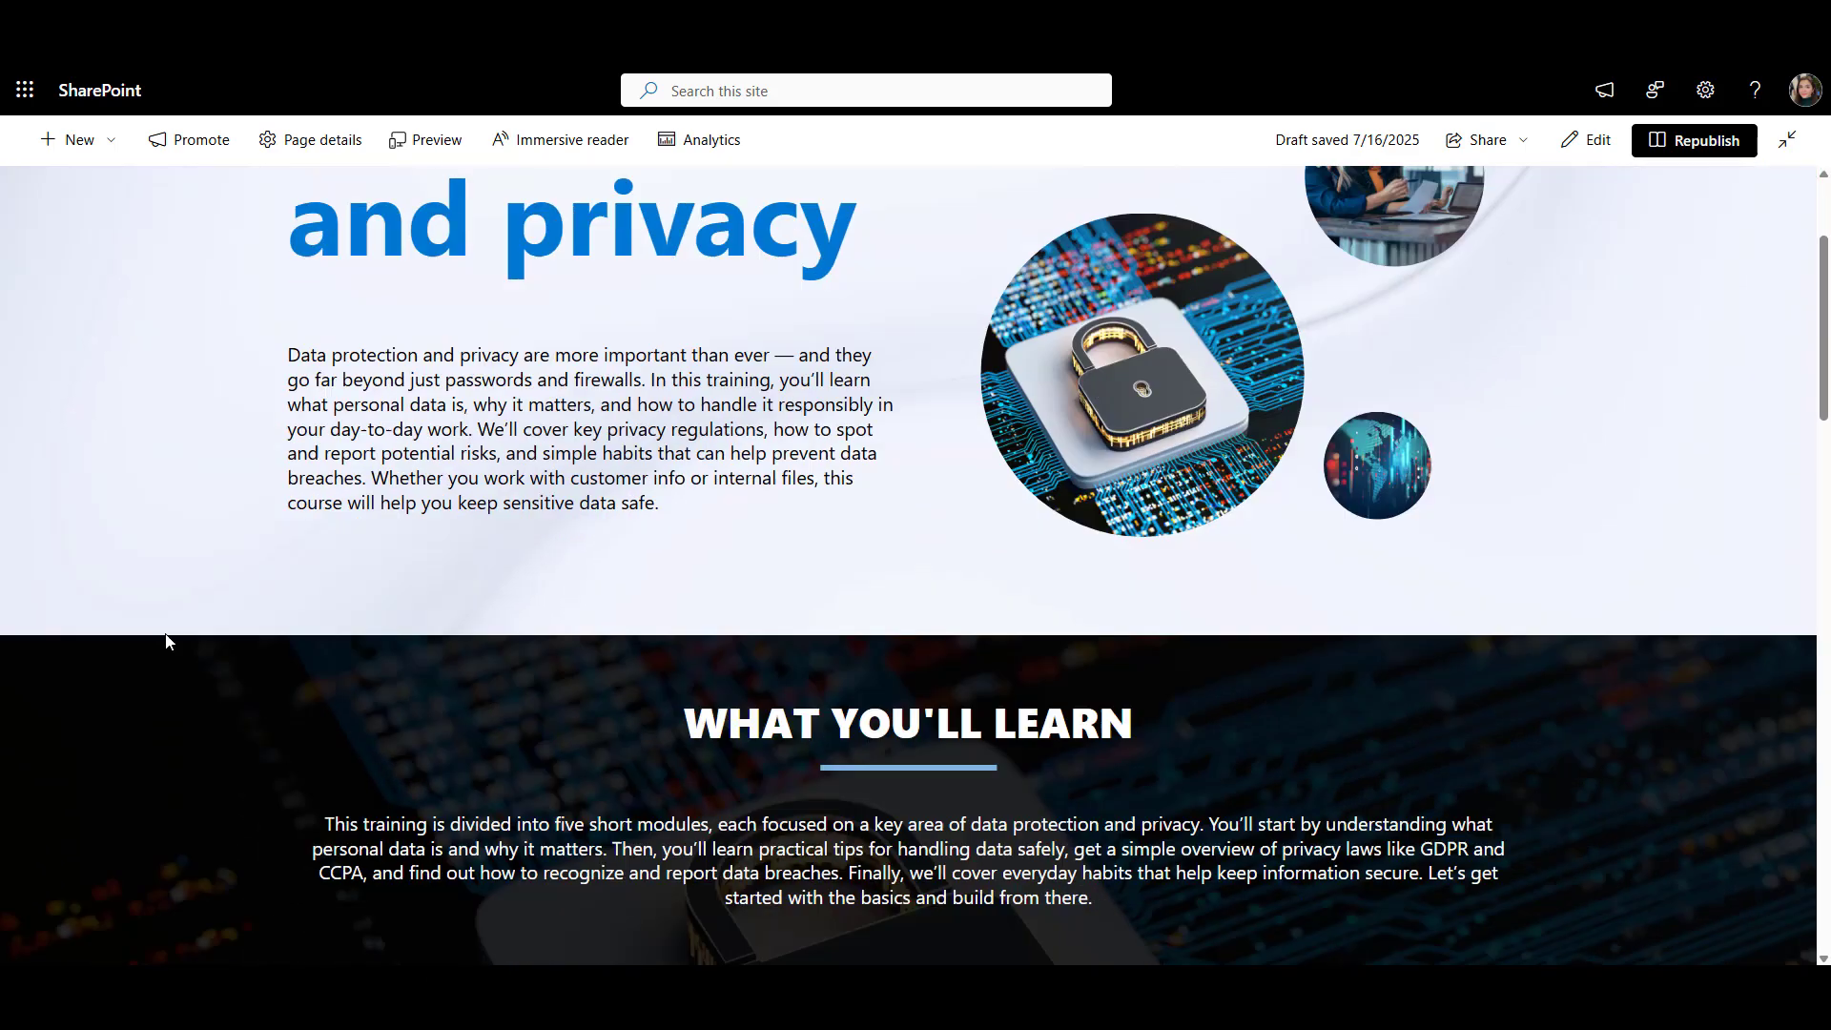
scroll(167, 641, down, 4)
mouse_move(292, 730)
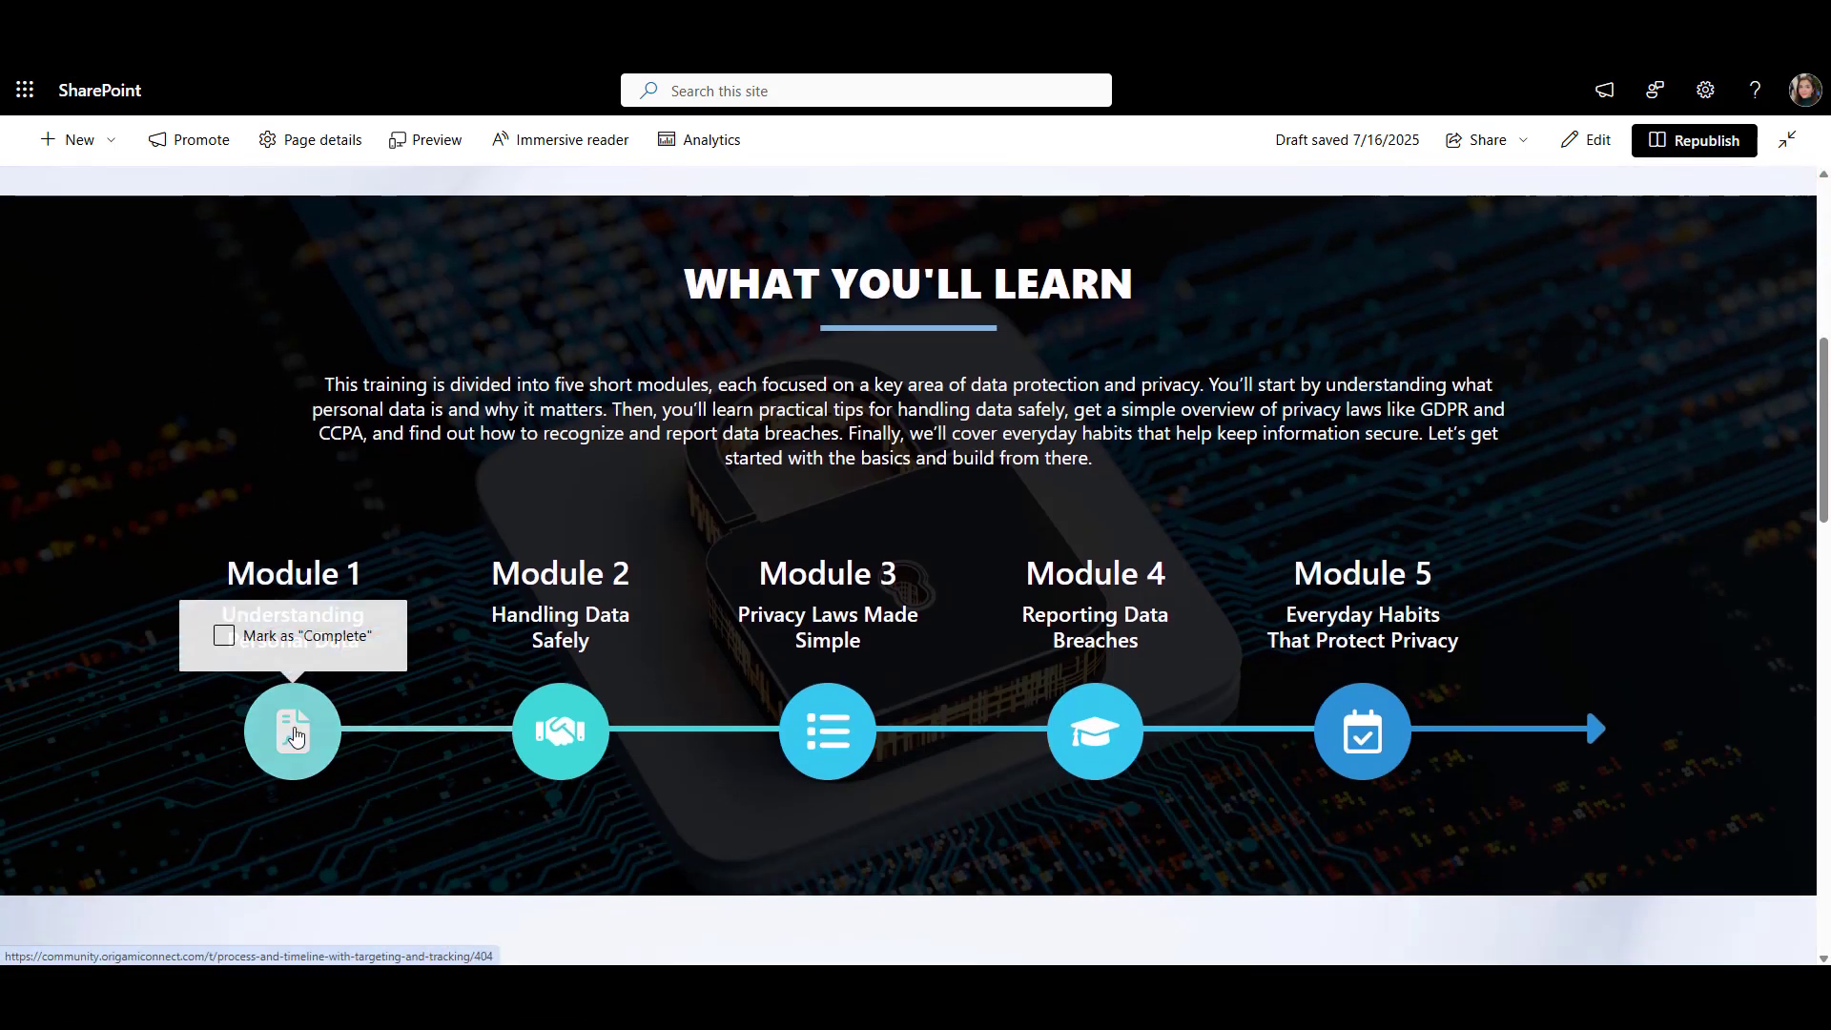
click(229, 636)
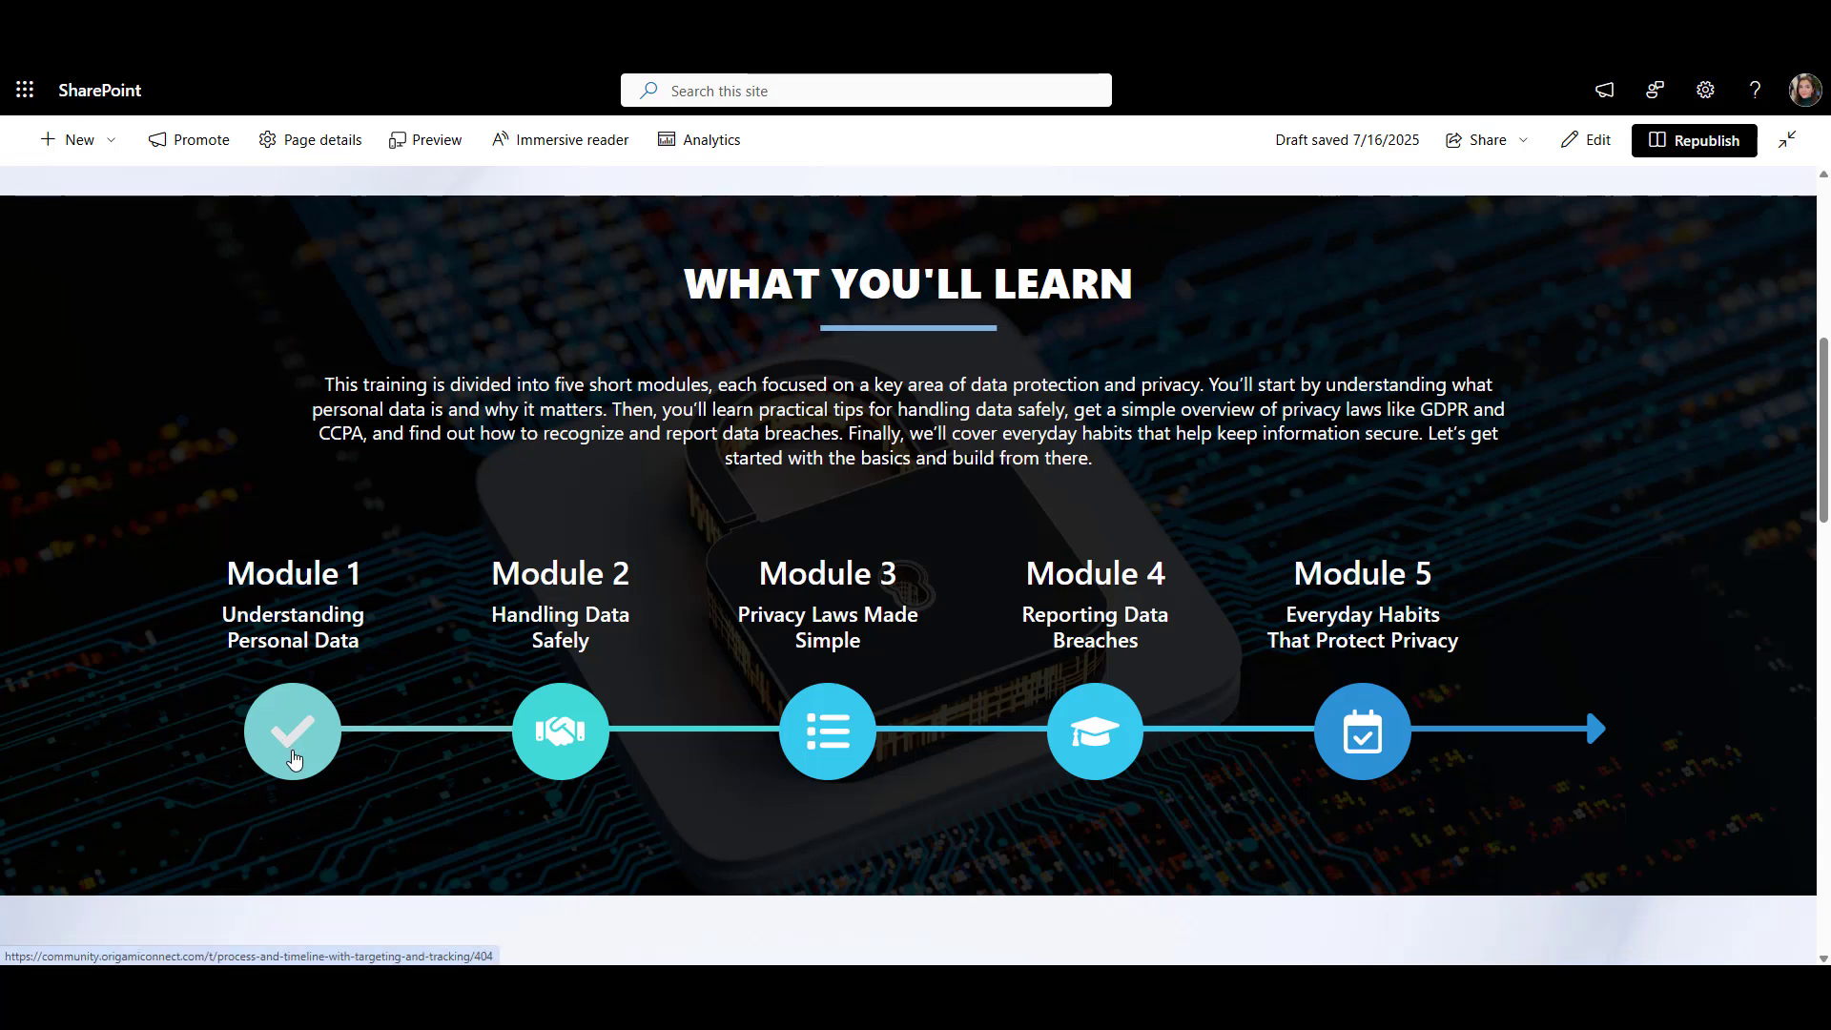
mouse_move(560, 731)
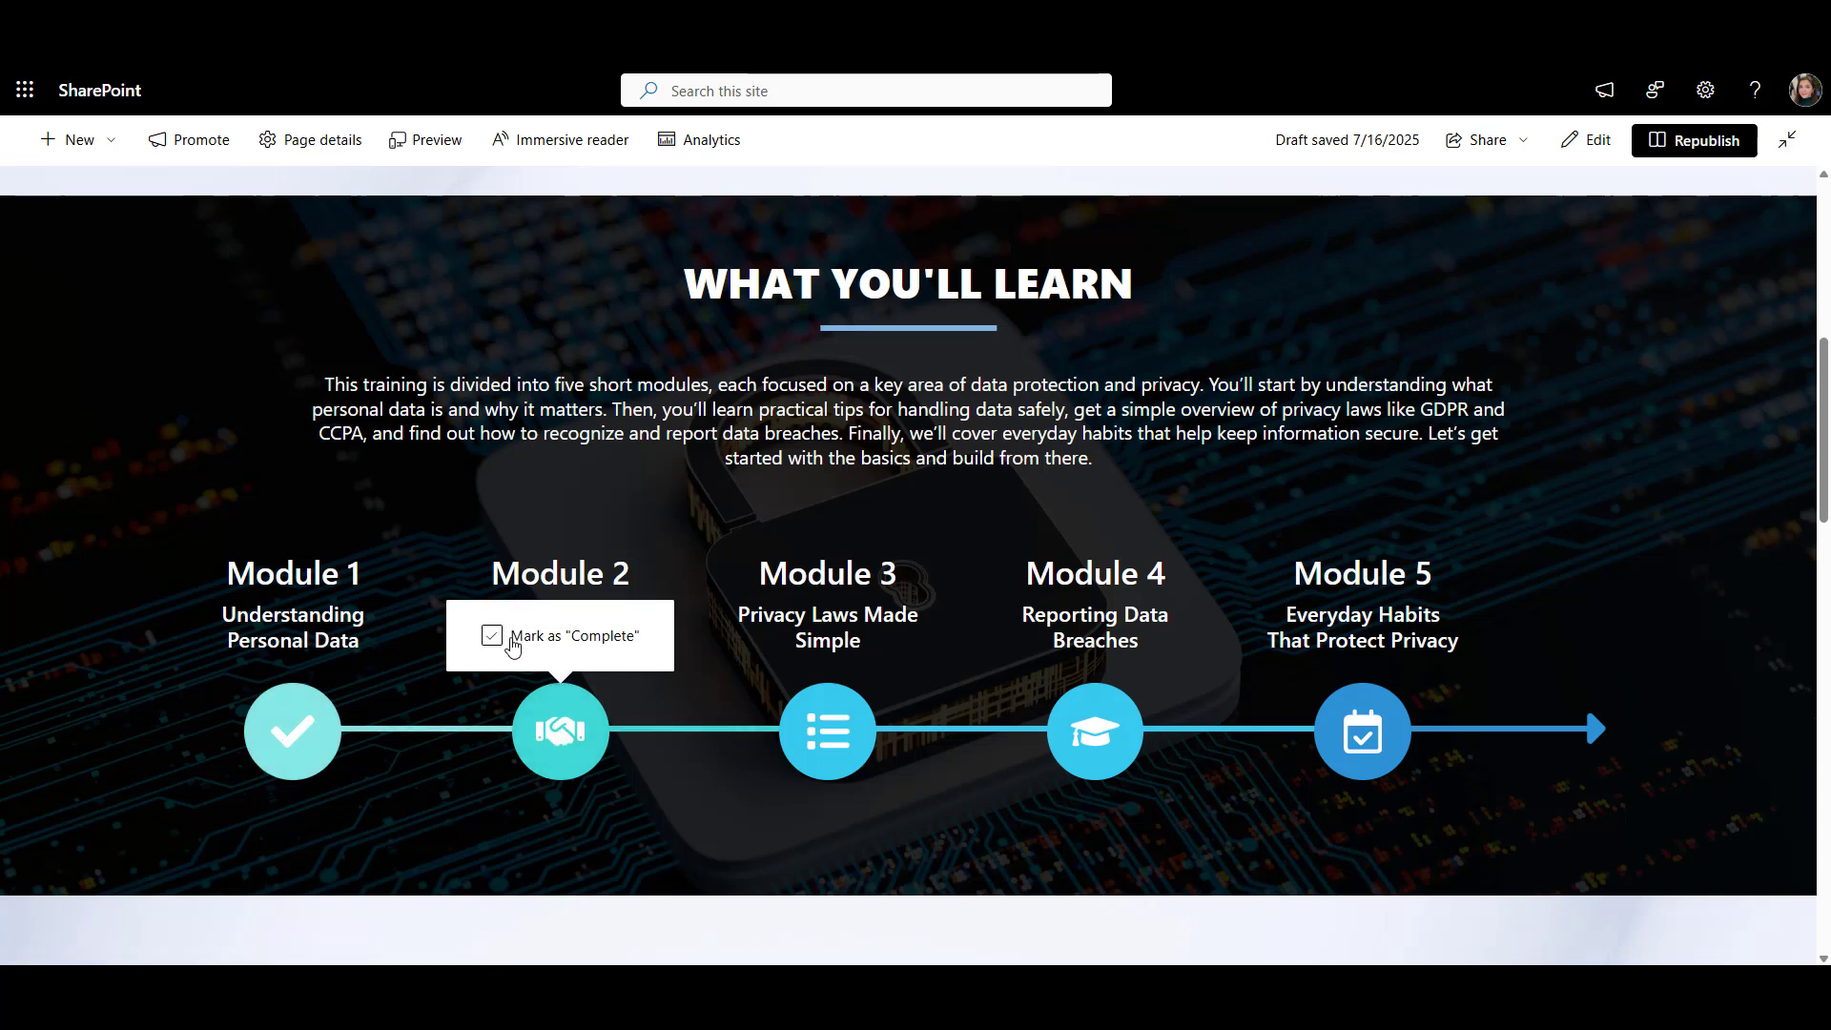
click(492, 636)
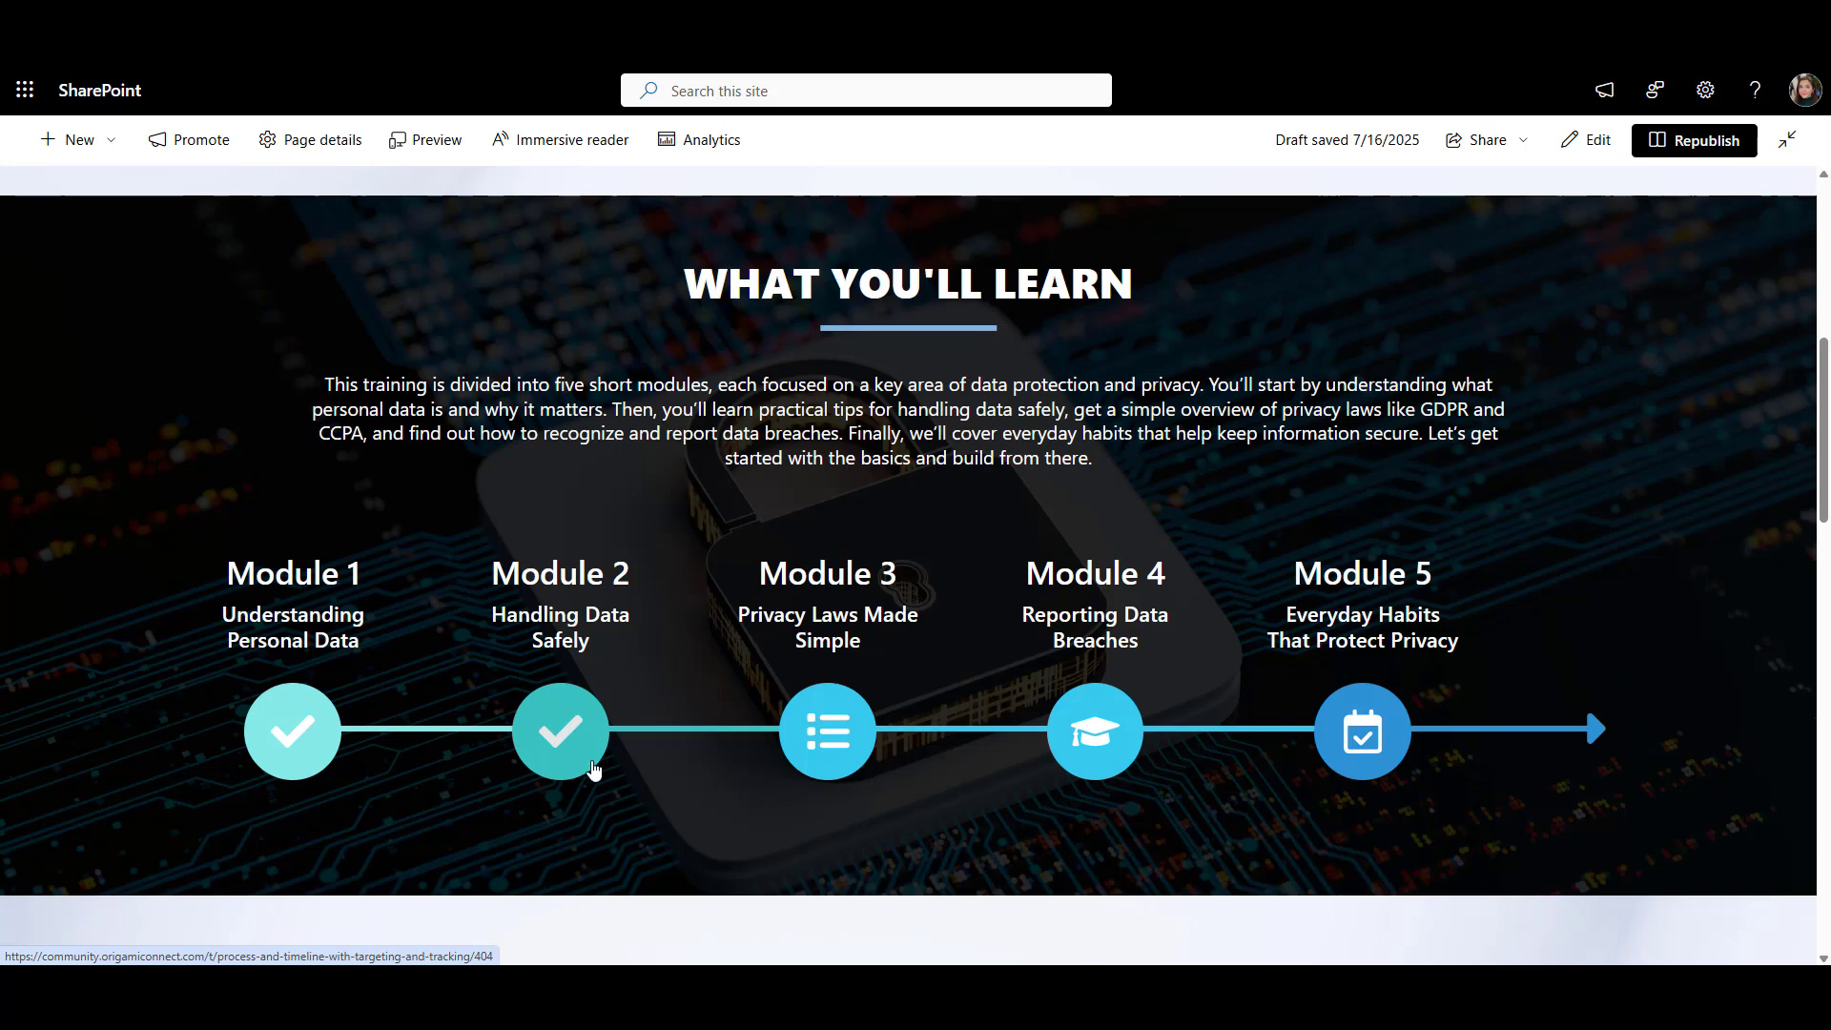
scroll(584, 828, down, 2)
scroll(584, 829, down, 3)
scroll(584, 829, down, 2)
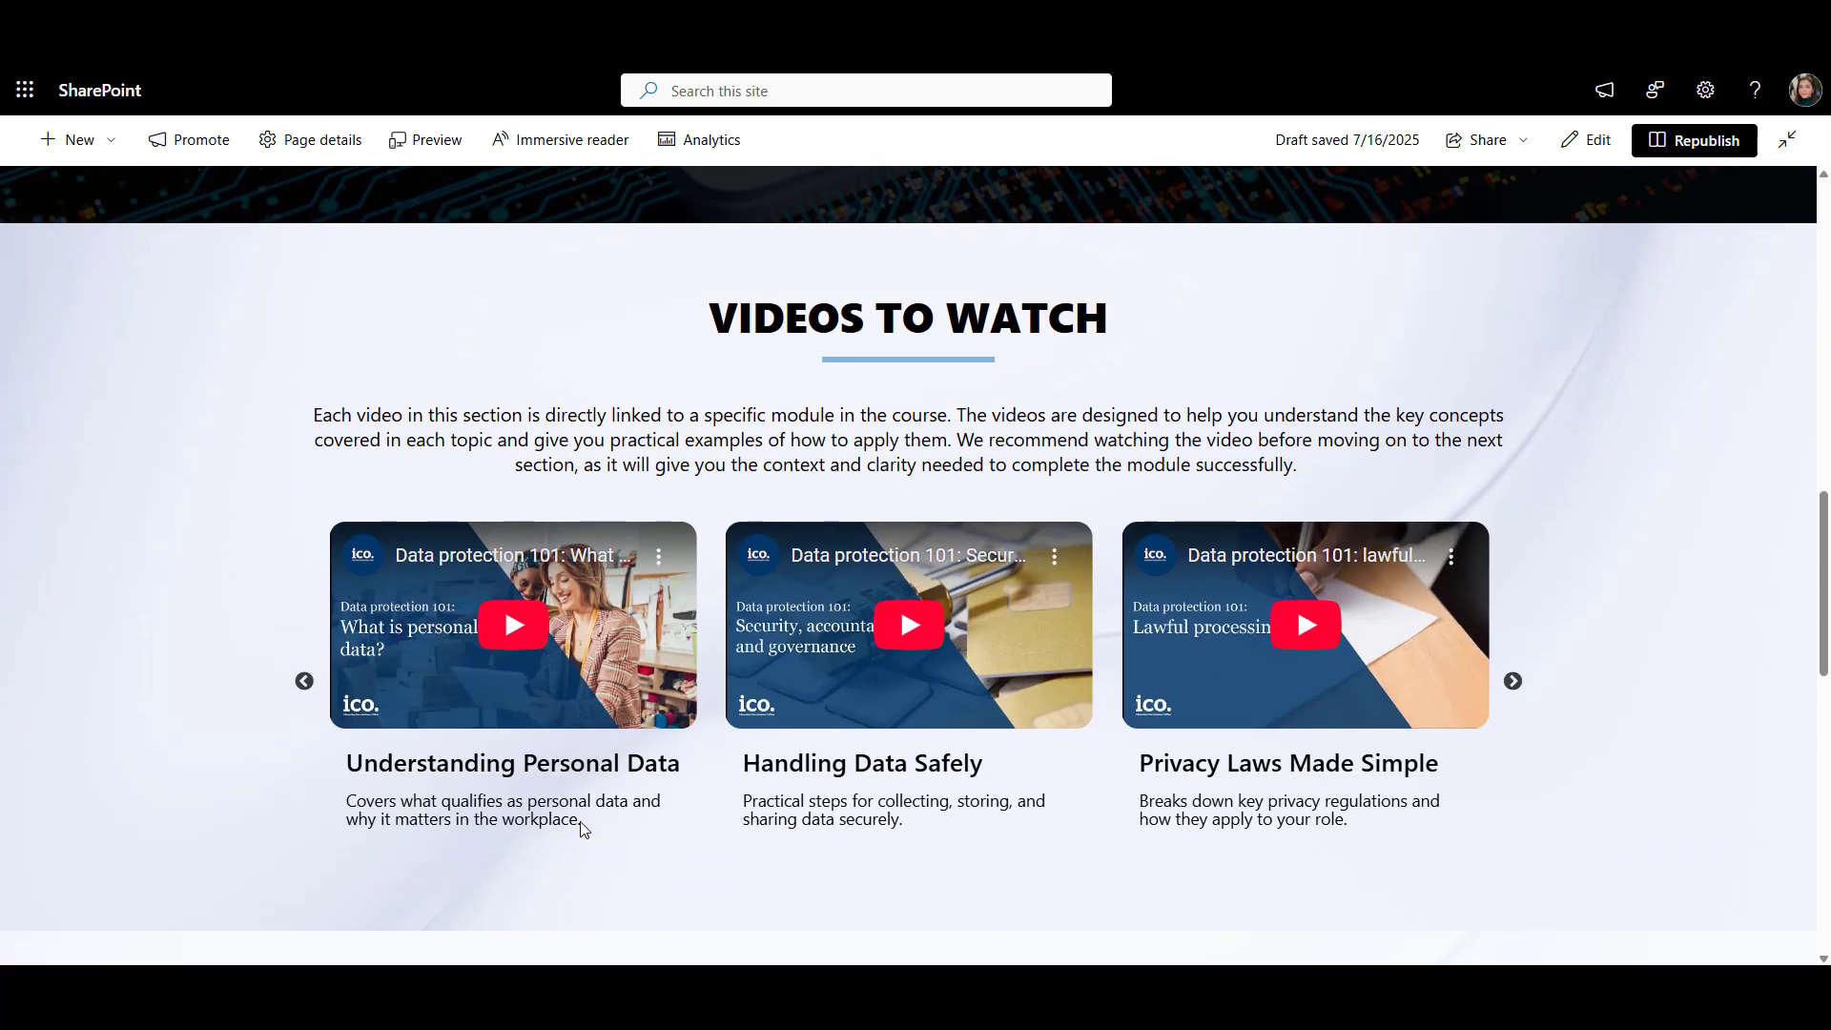
scroll(580, 822, down, 2)
scroll(581, 822, down, 2)
scroll(581, 822, down, 3)
scroll(581, 822, down, 1)
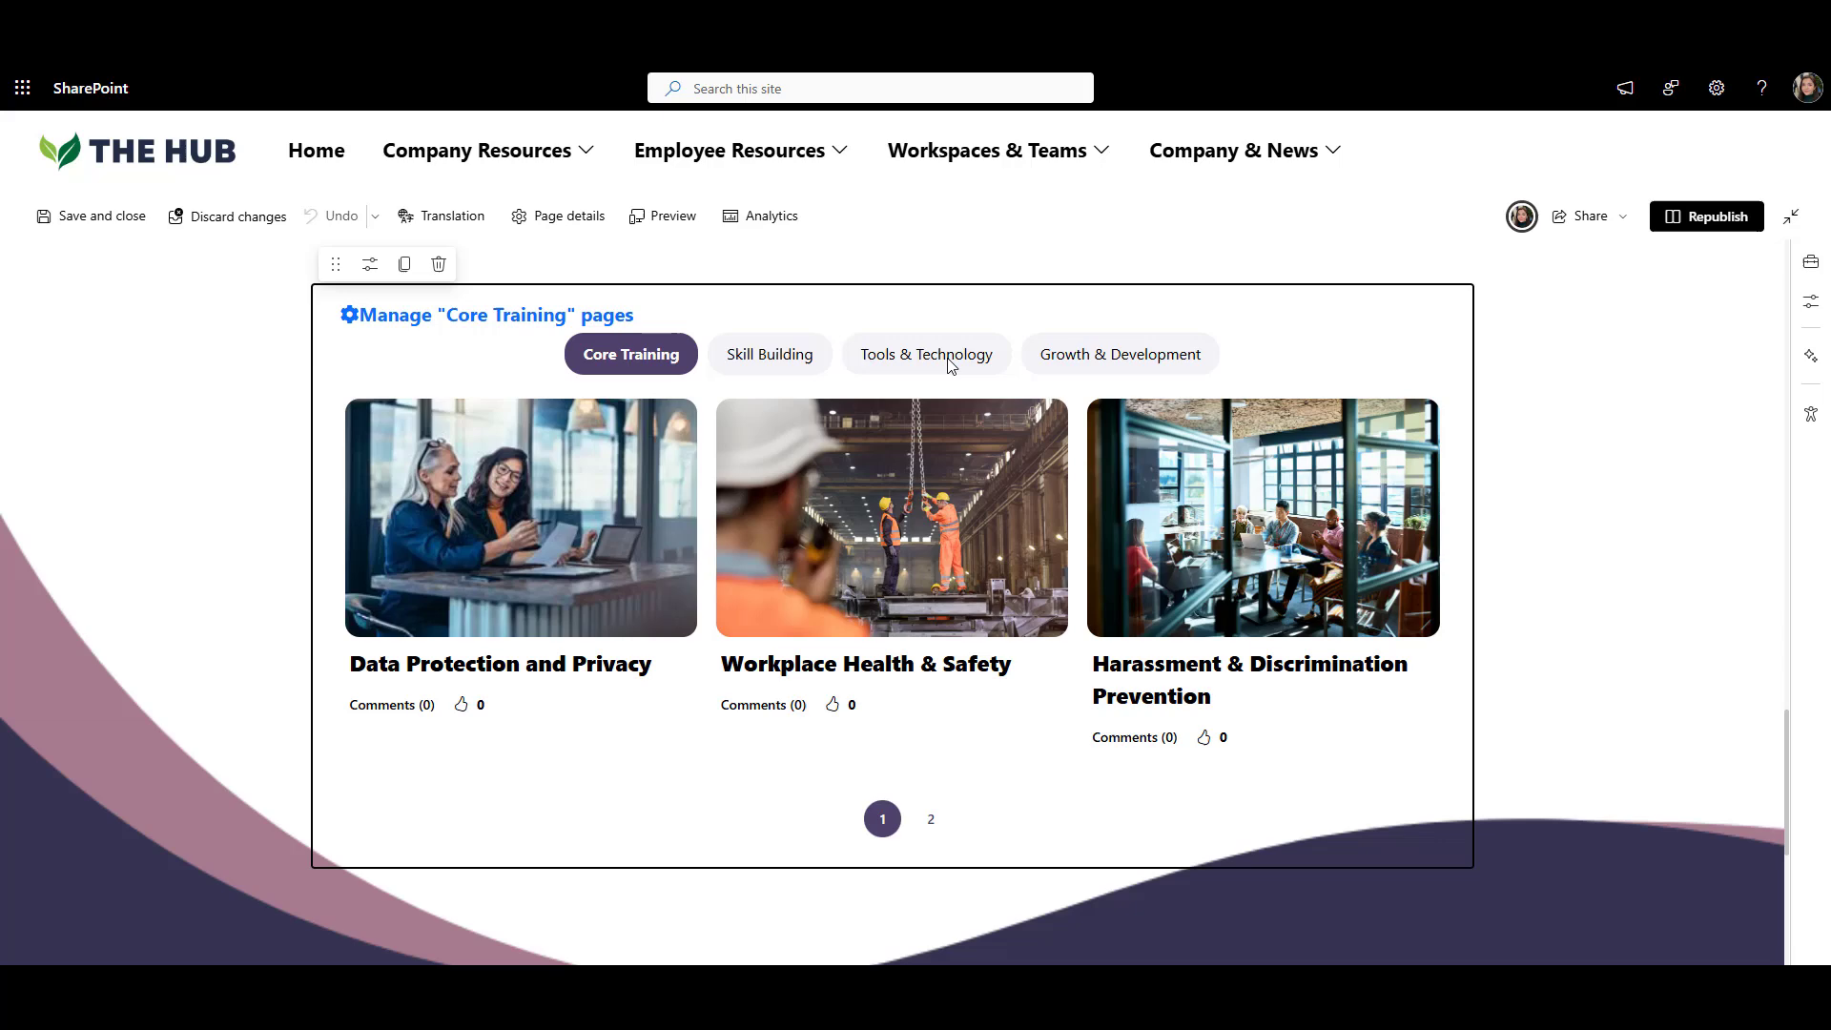
Switch the course catalog to the Tools & Technology tab.
click(950, 363)
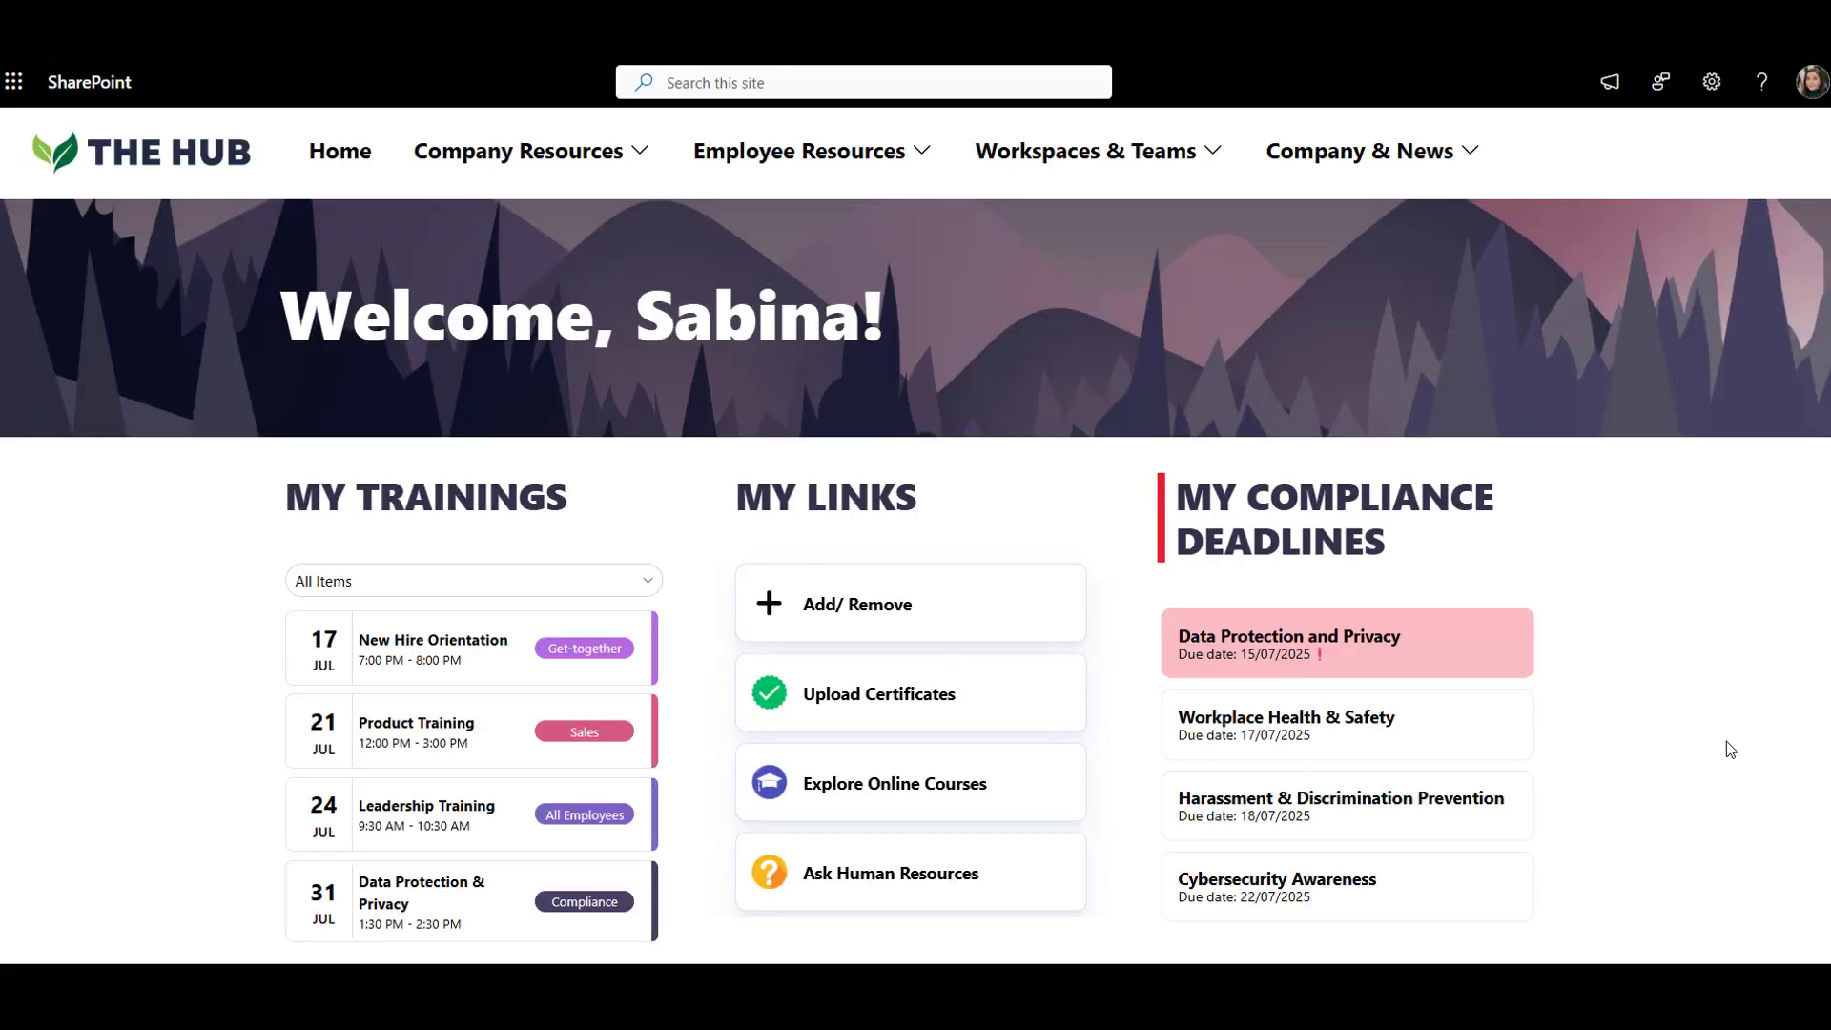
Scroll through the finished hub and the Data Protection course down to Readings & Activities.
scroll(1726, 741, down, 4)
scroll(1726, 741, down, 2)
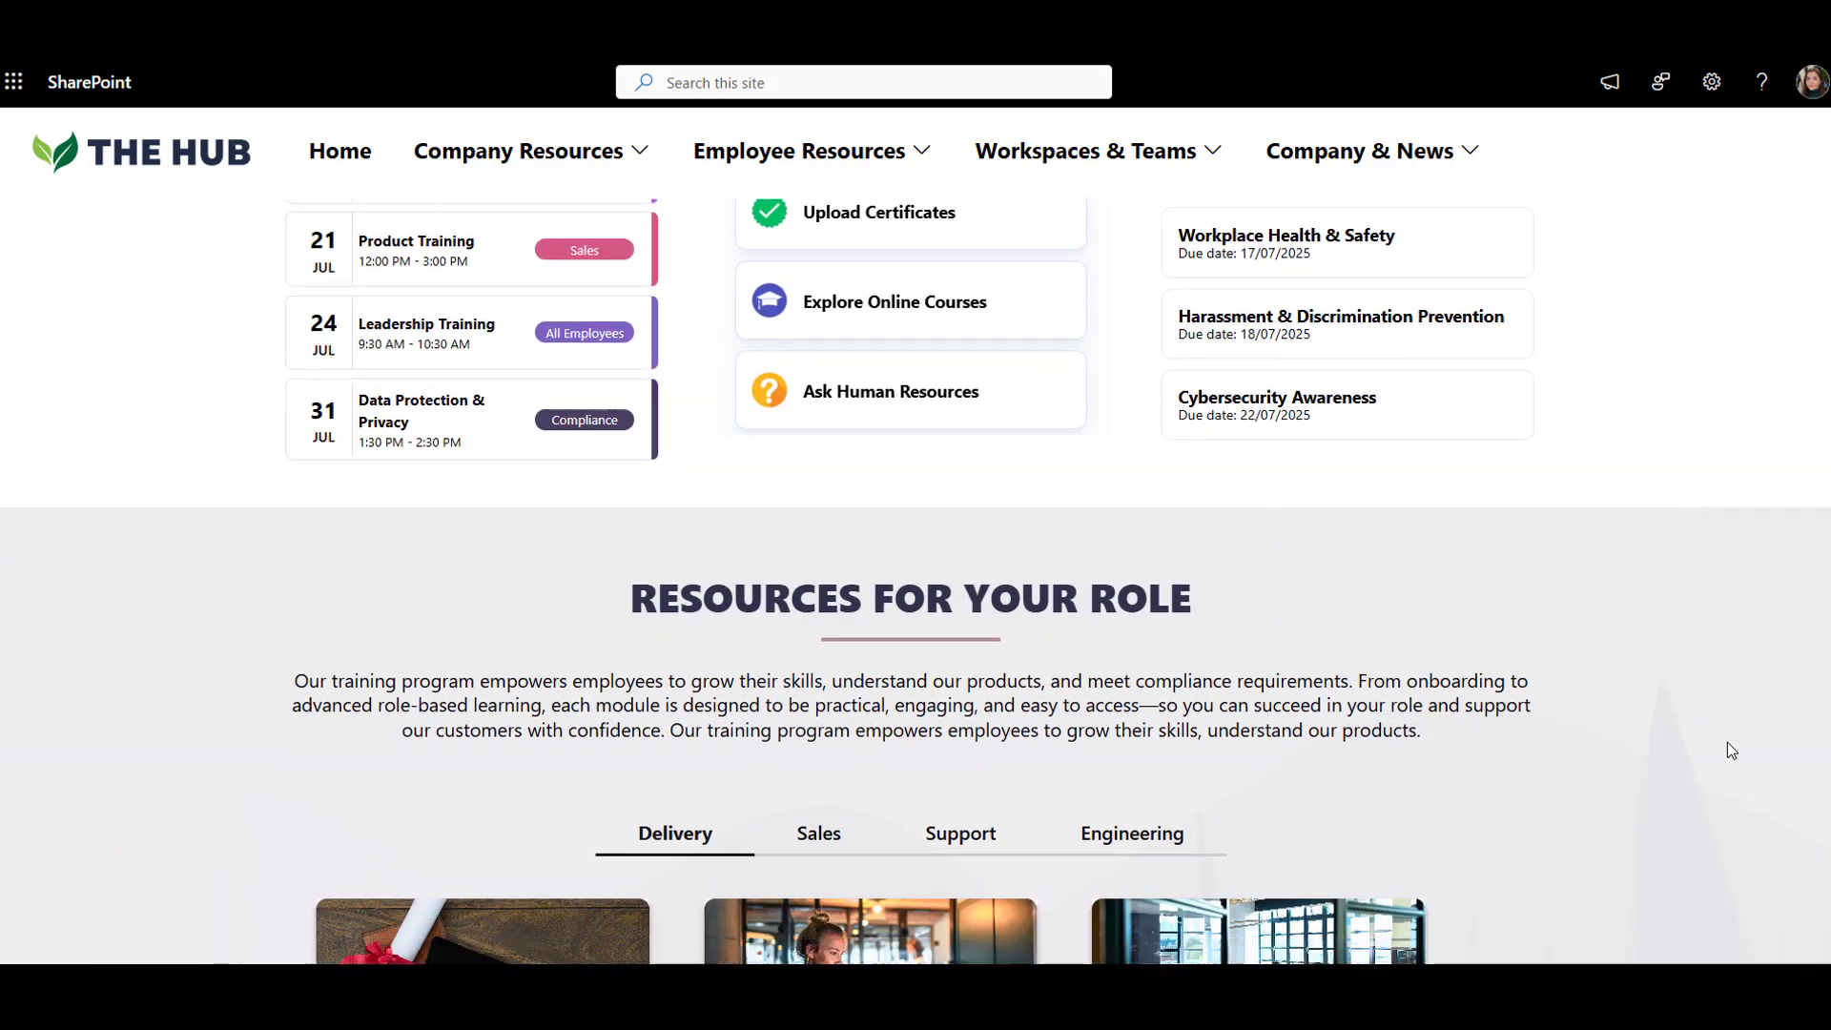
scroll(1726, 742, down, 3)
scroll(1726, 743, down, 2)
scroll(1727, 743, down, 1)
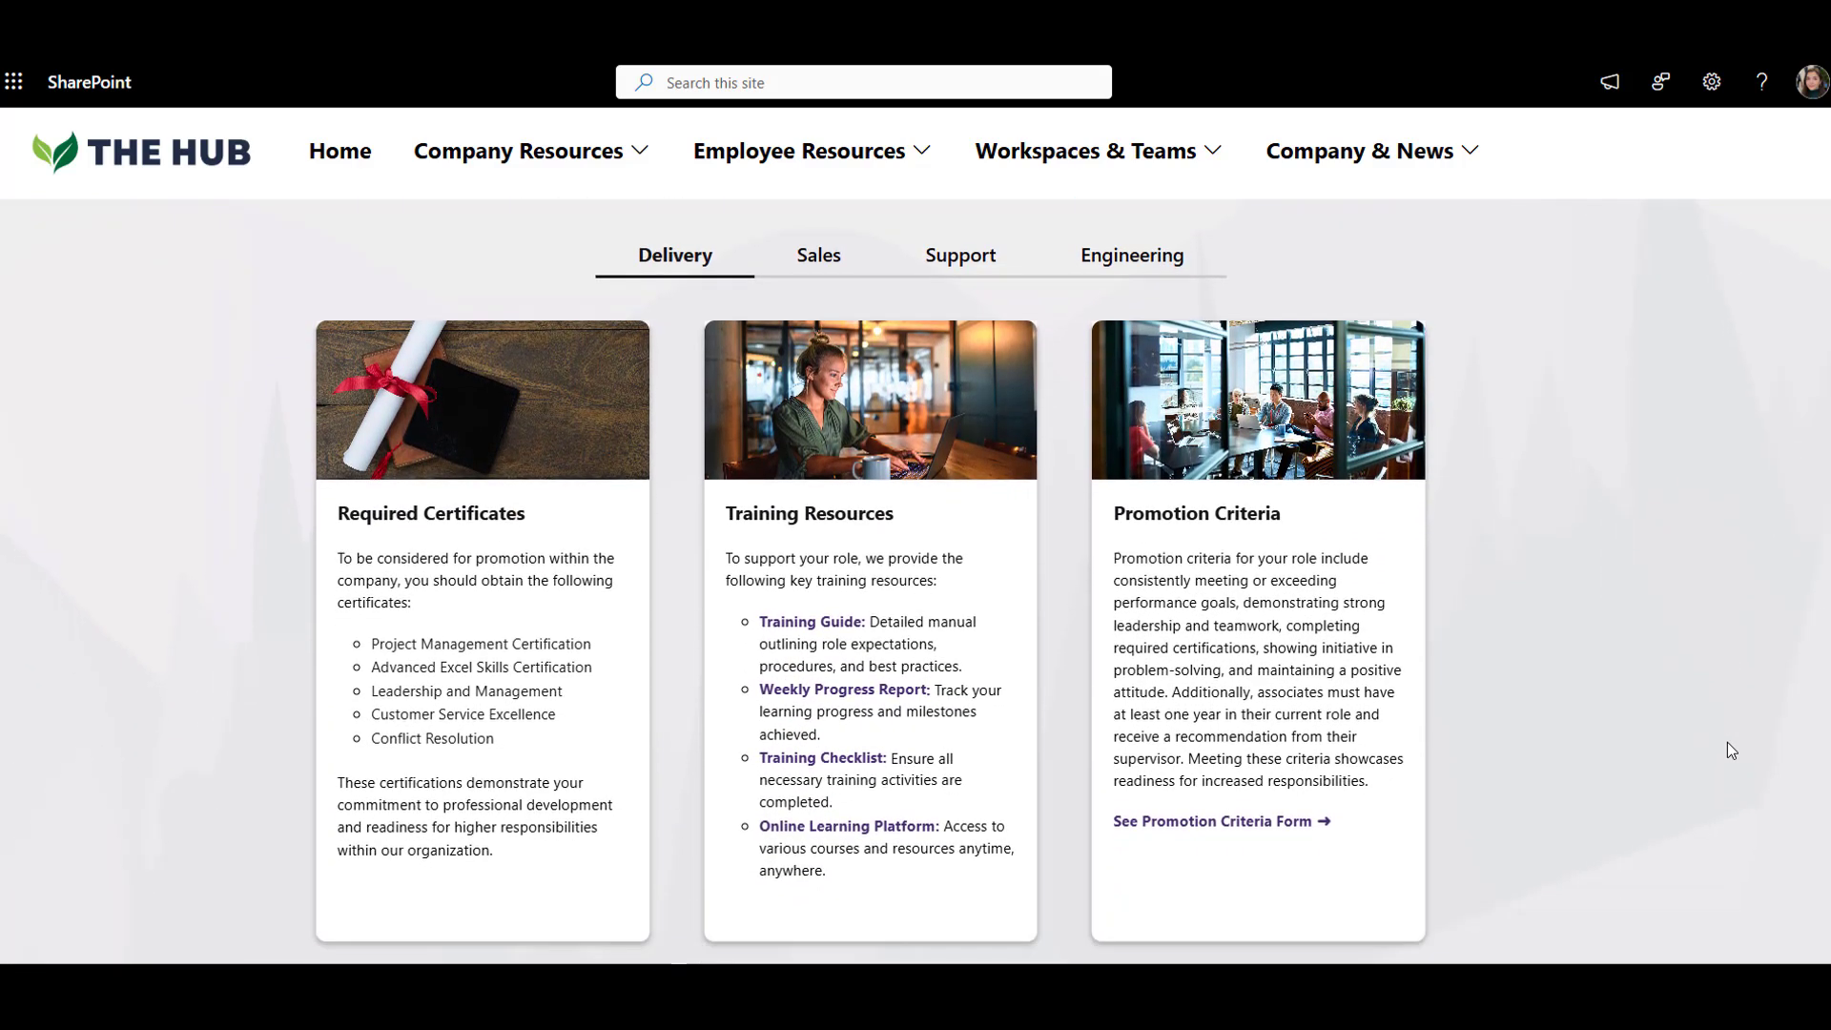
scroll(1726, 742, down, 1)
scroll(1726, 741, down, 3)
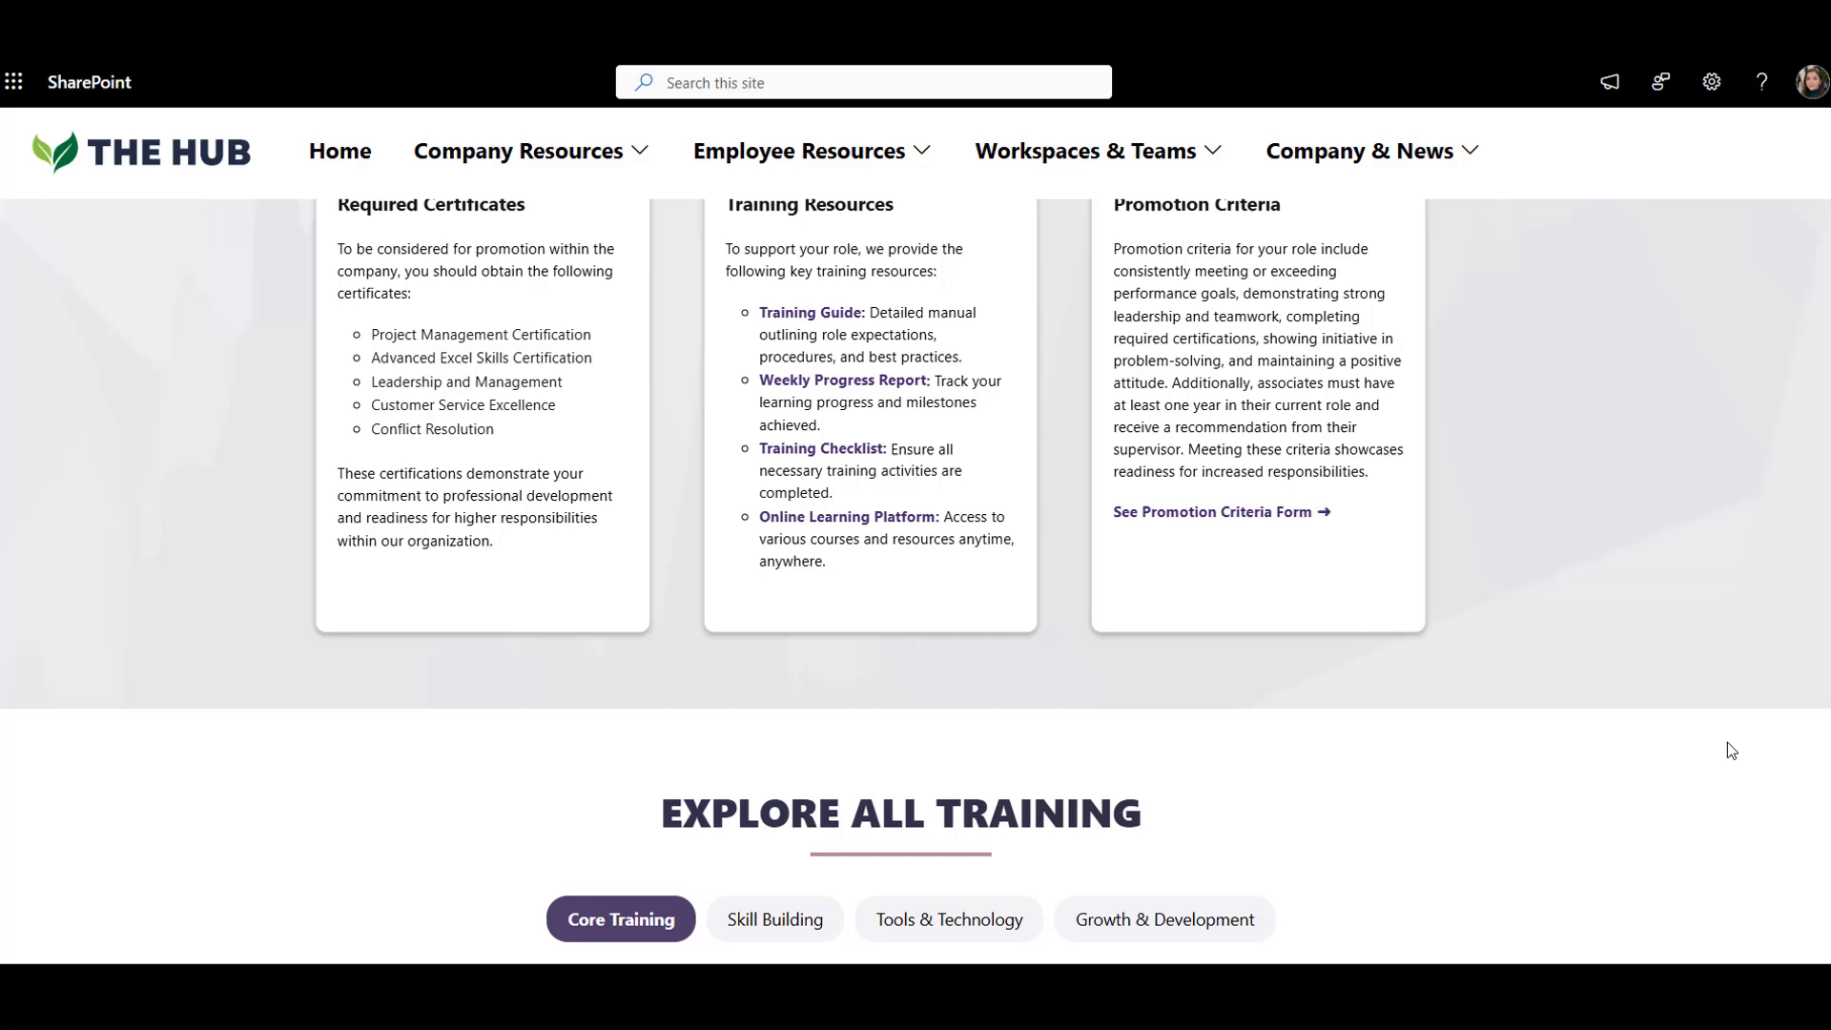
scroll(1726, 742, down, 2)
scroll(1726, 742, down, 3)
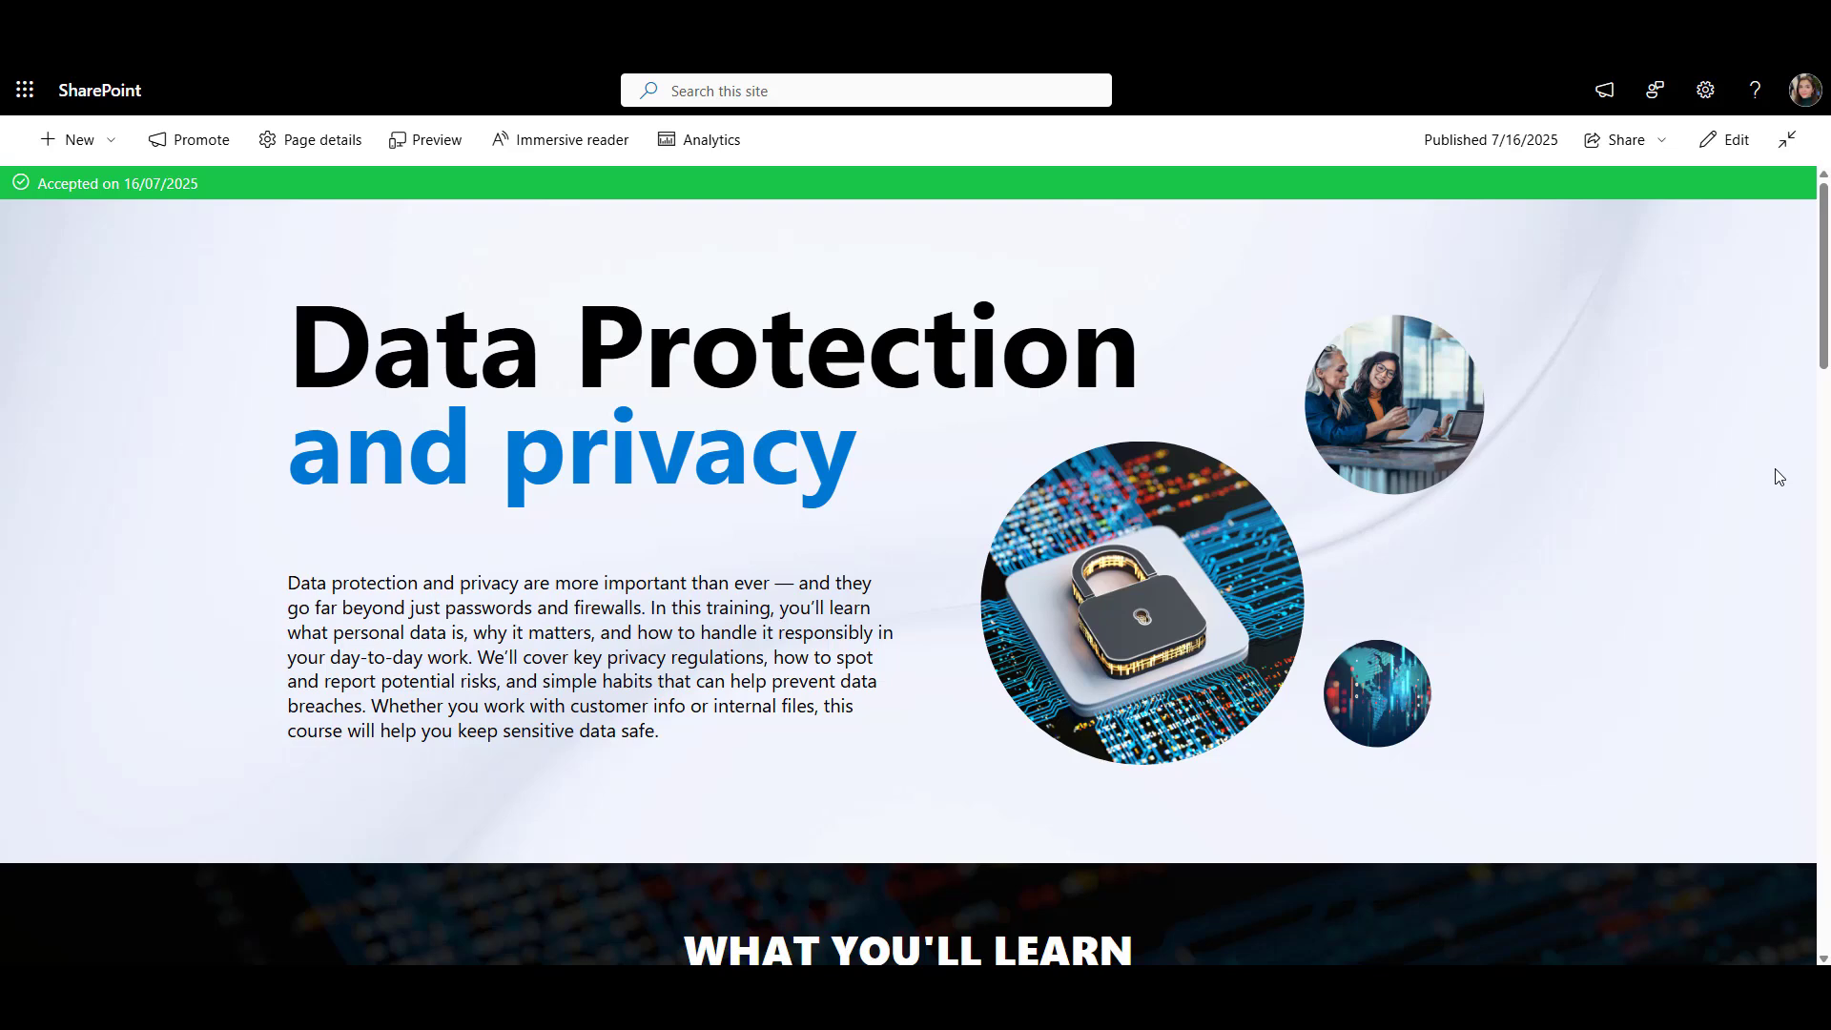
scroll(1779, 477, down, 1)
scroll(1778, 477, down, 2)
scroll(1777, 475, down, 2)
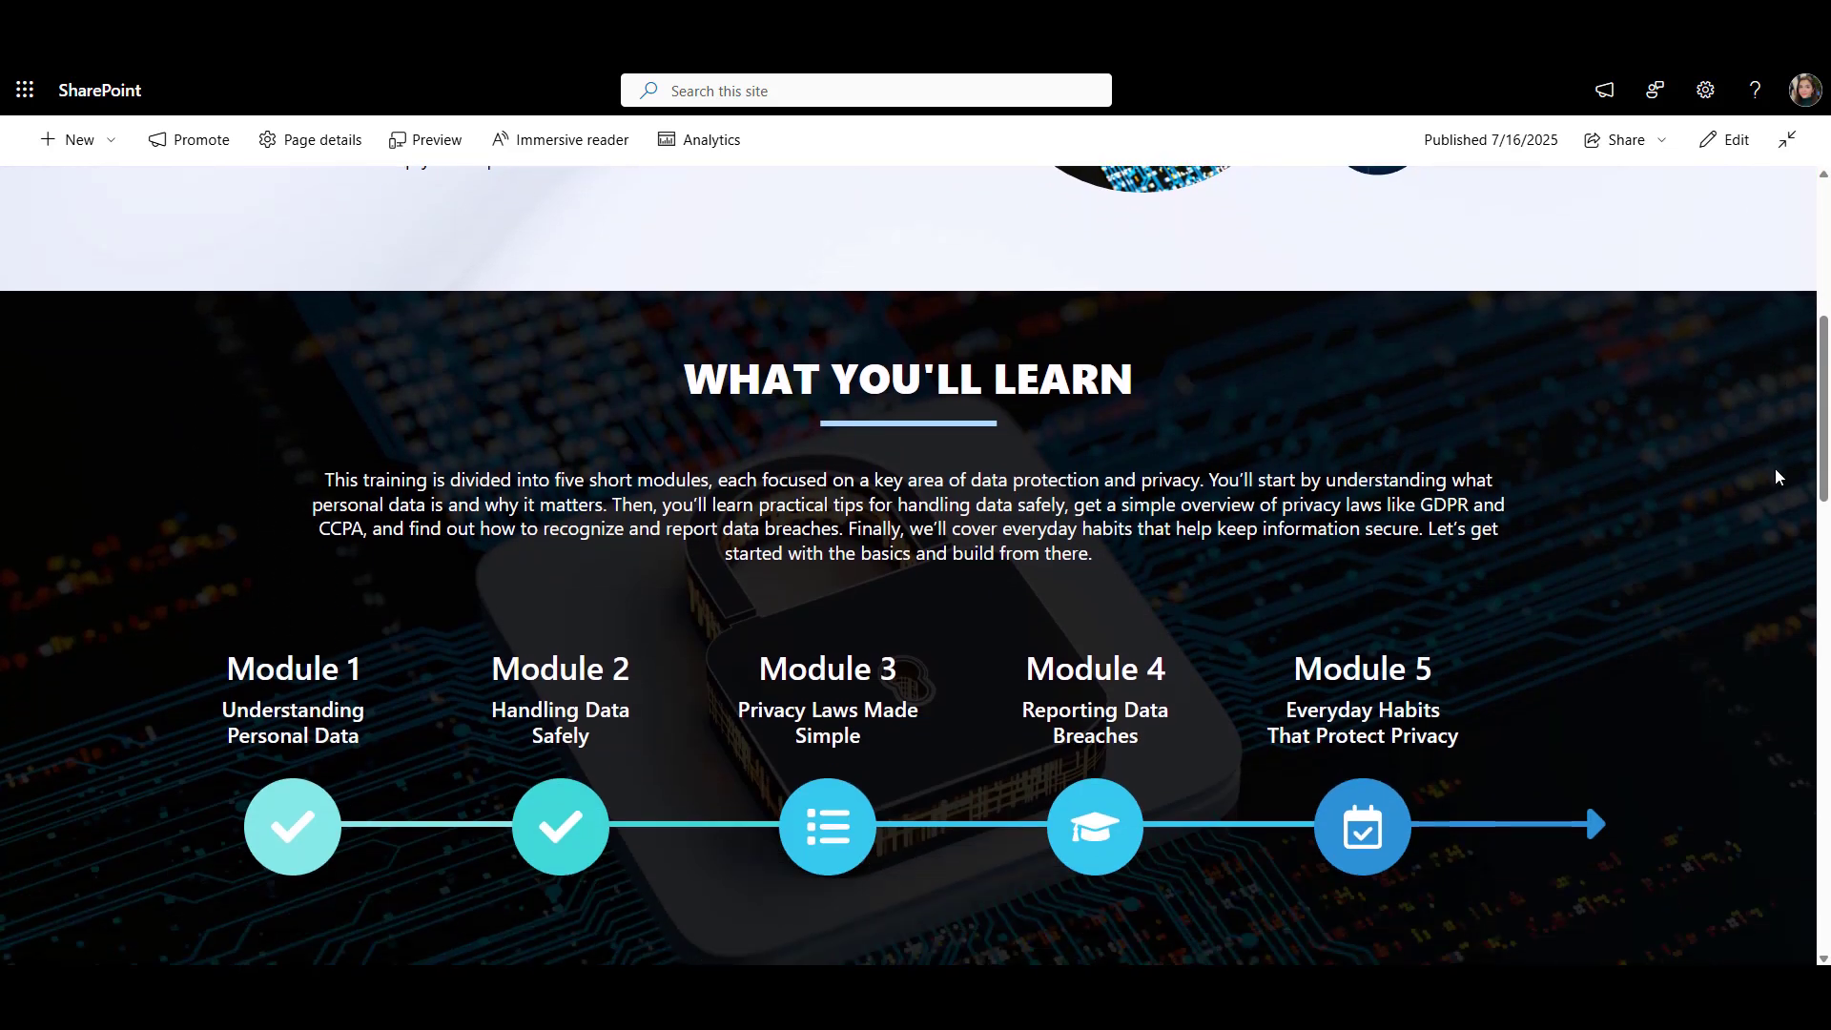
scroll(1775, 476, down, 2)
scroll(1684, 893, down, 4)
scroll(1686, 894, down, 1)
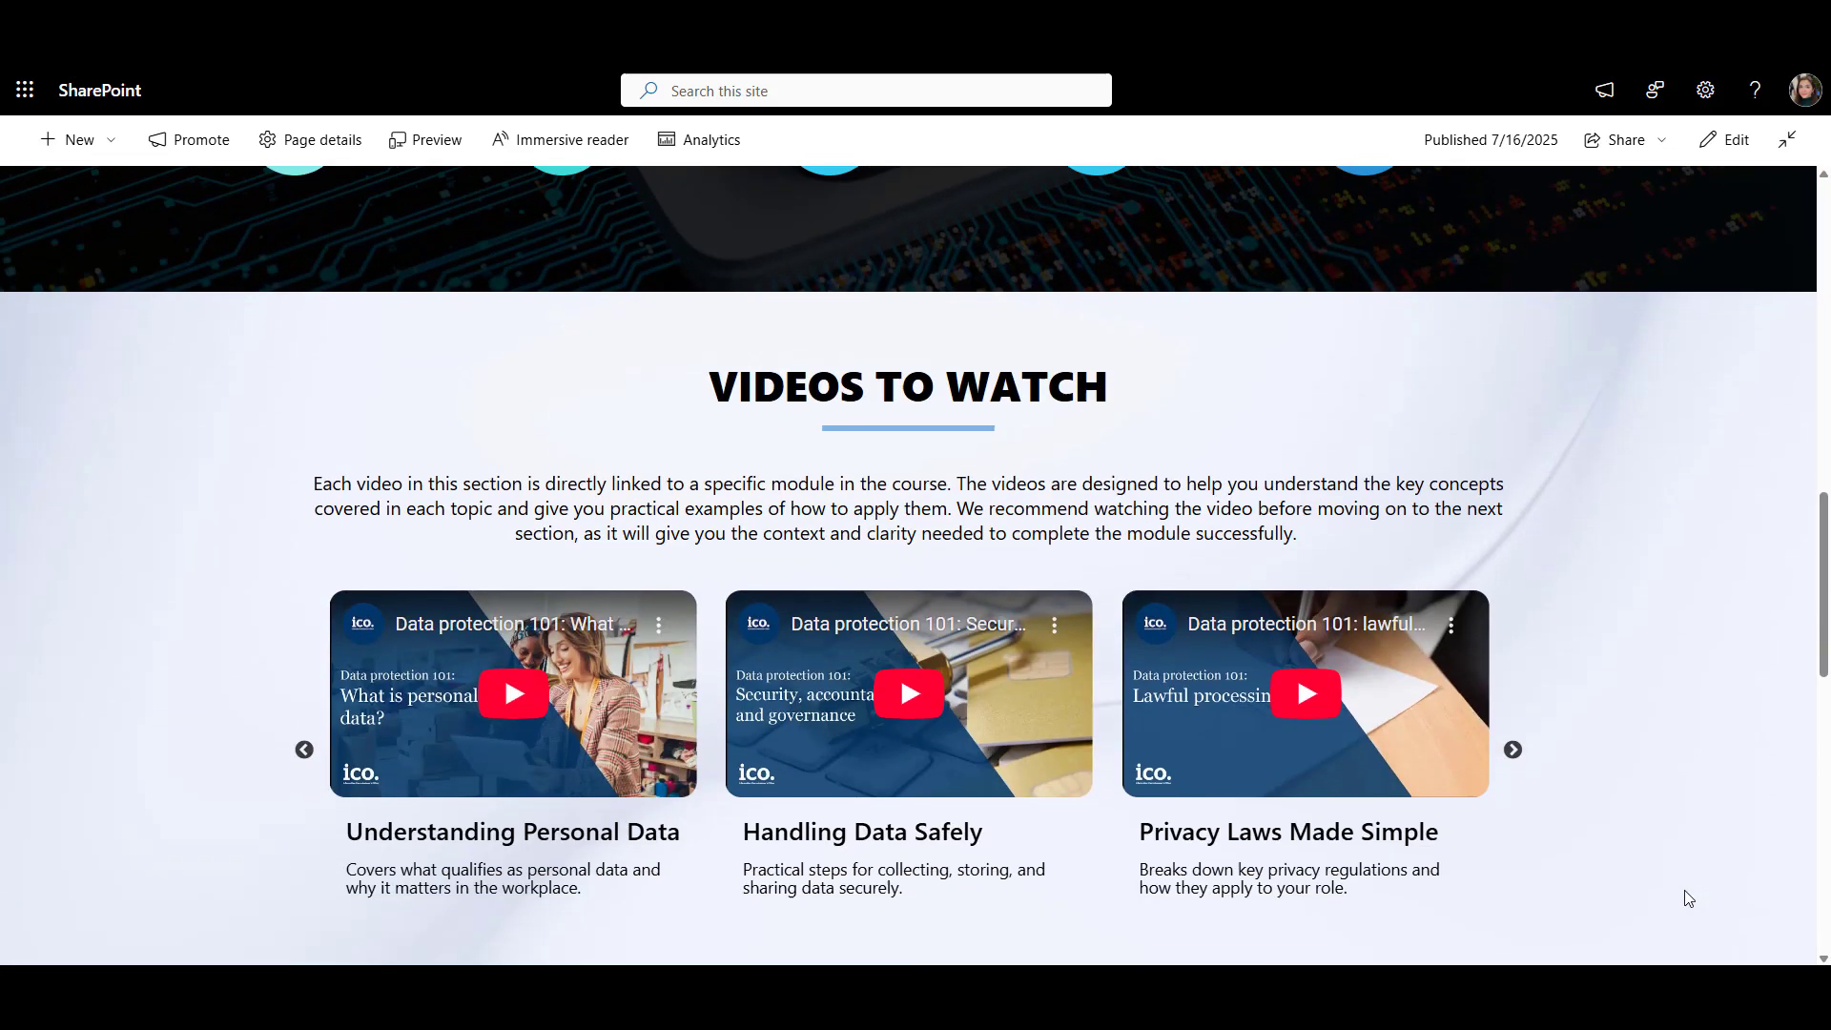
scroll(1688, 897, down, 3)
scroll(1688, 897, down, 3)
scroll(1688, 896, down, 3)
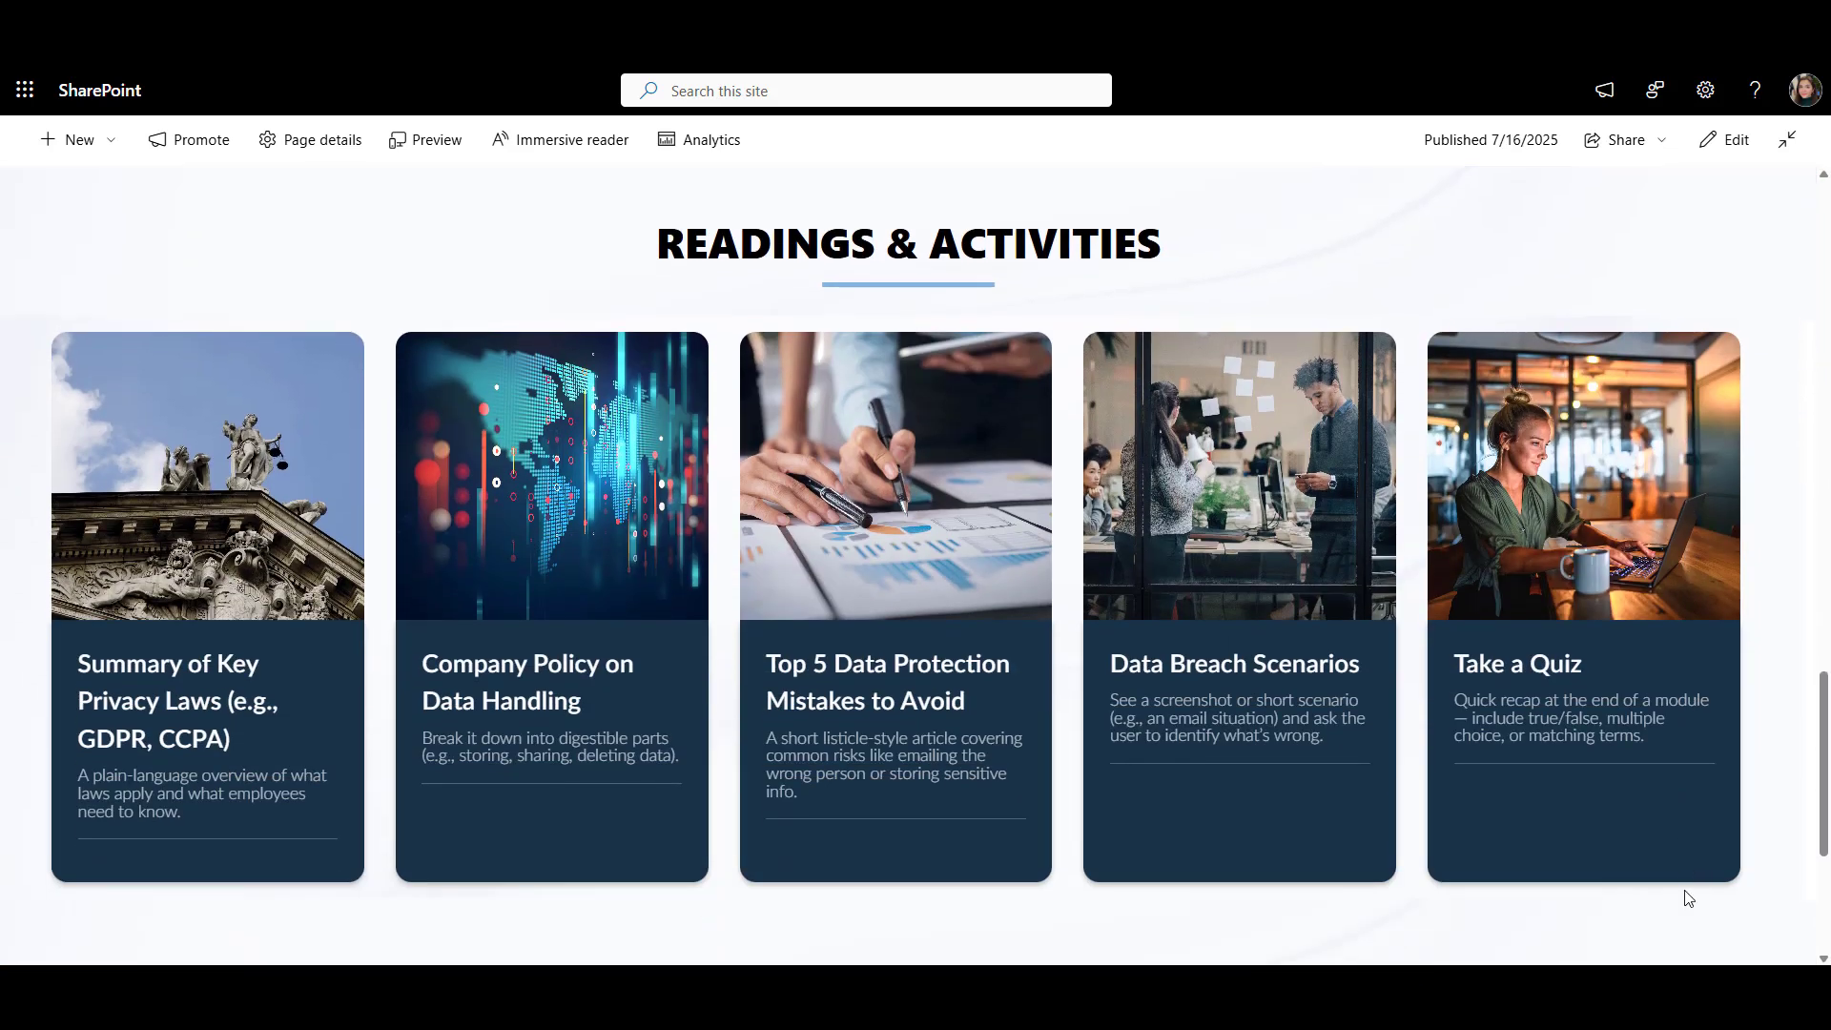